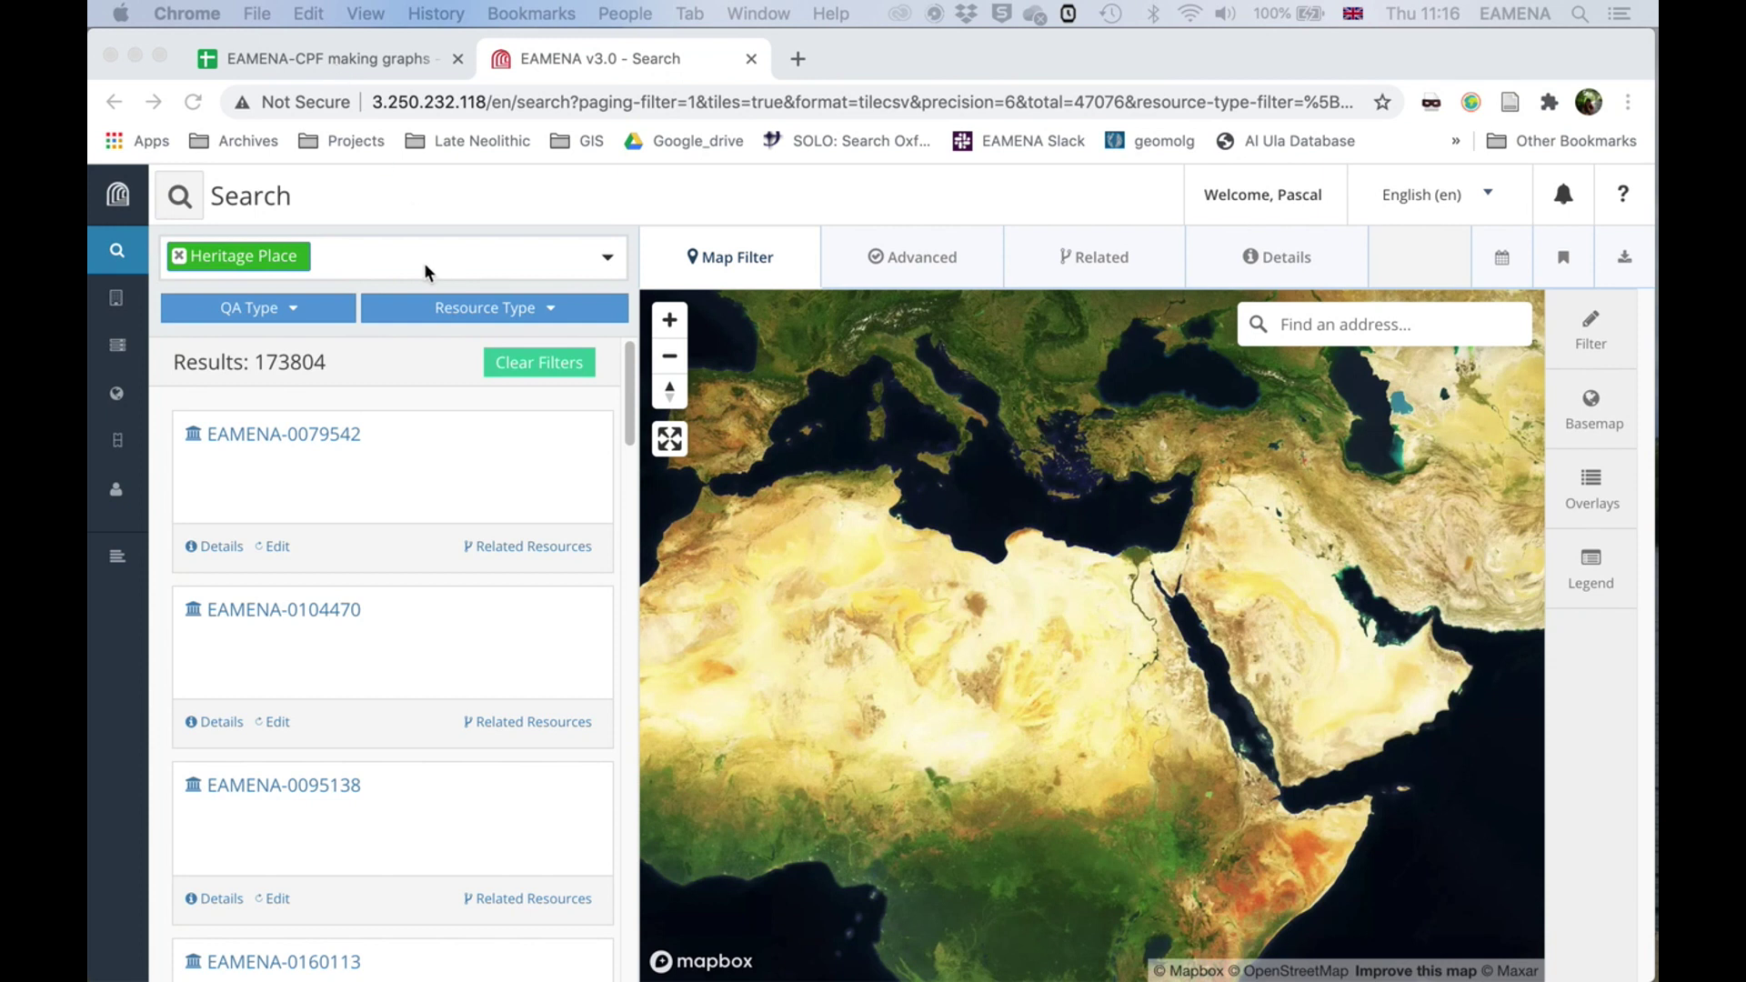
Filter heritage places to the concept Egypt (Modern Country Territory) and list Advanced Search condition facets.
{"action": "left_click", "coordinate": [362, 253]}
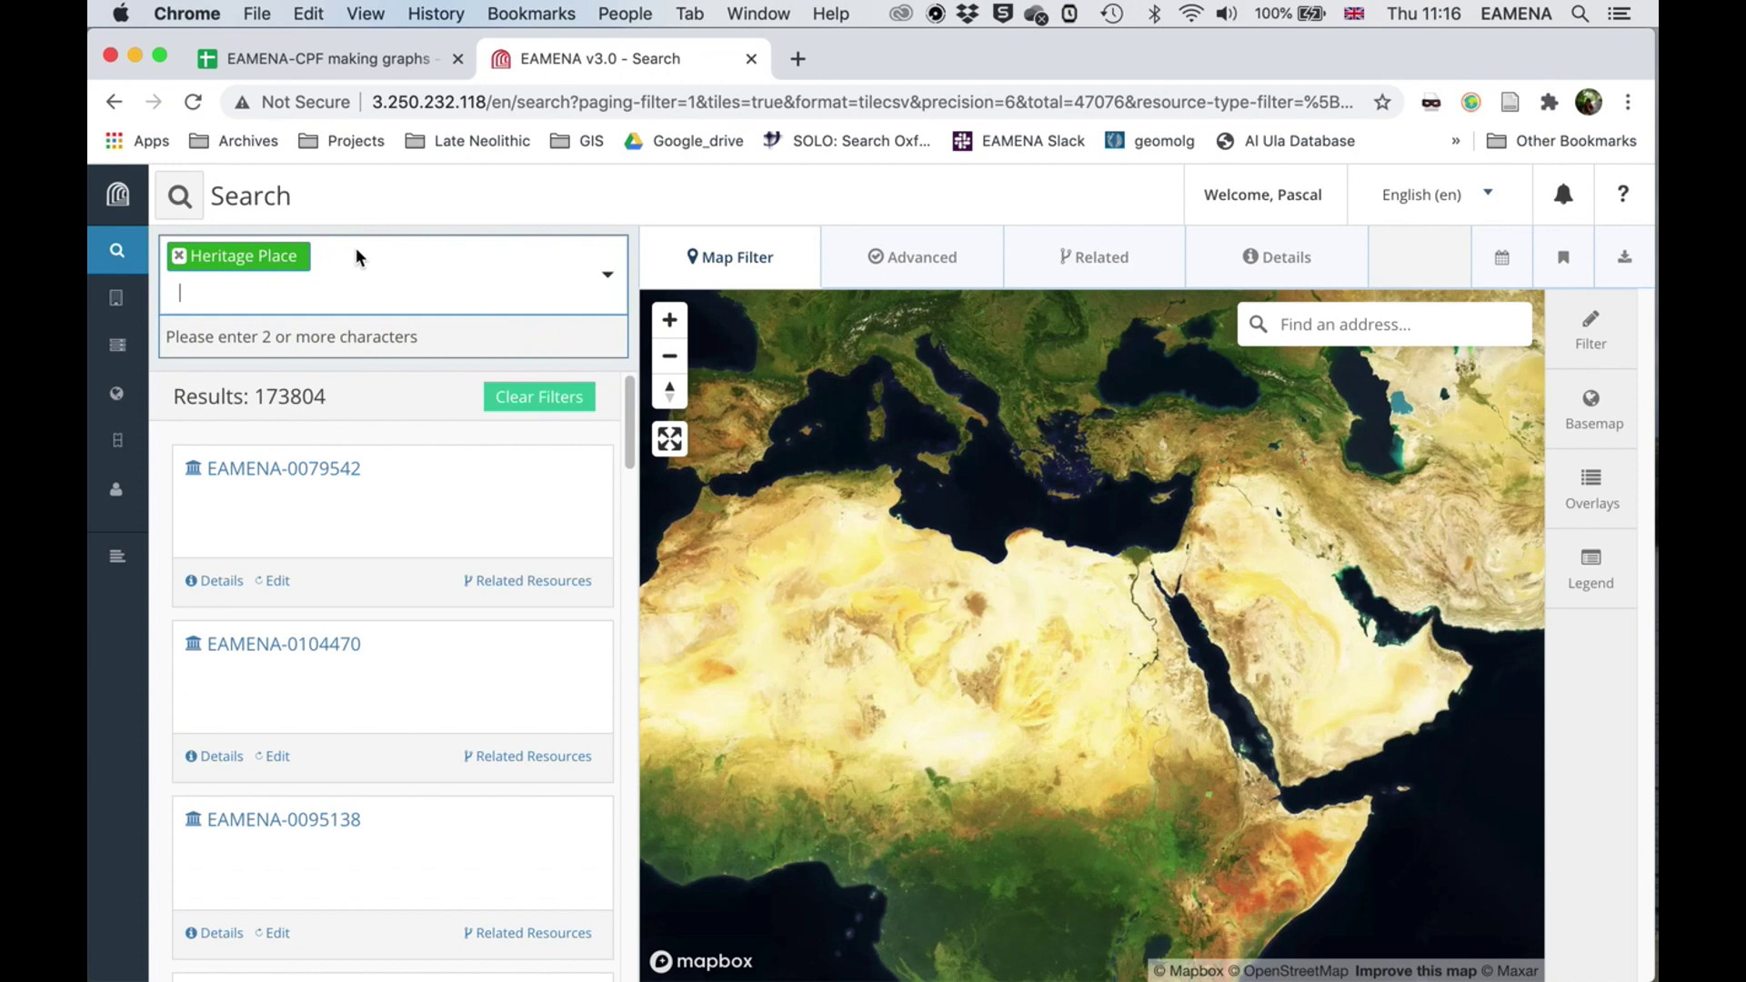
{"action": "type", "text": "egypt"}
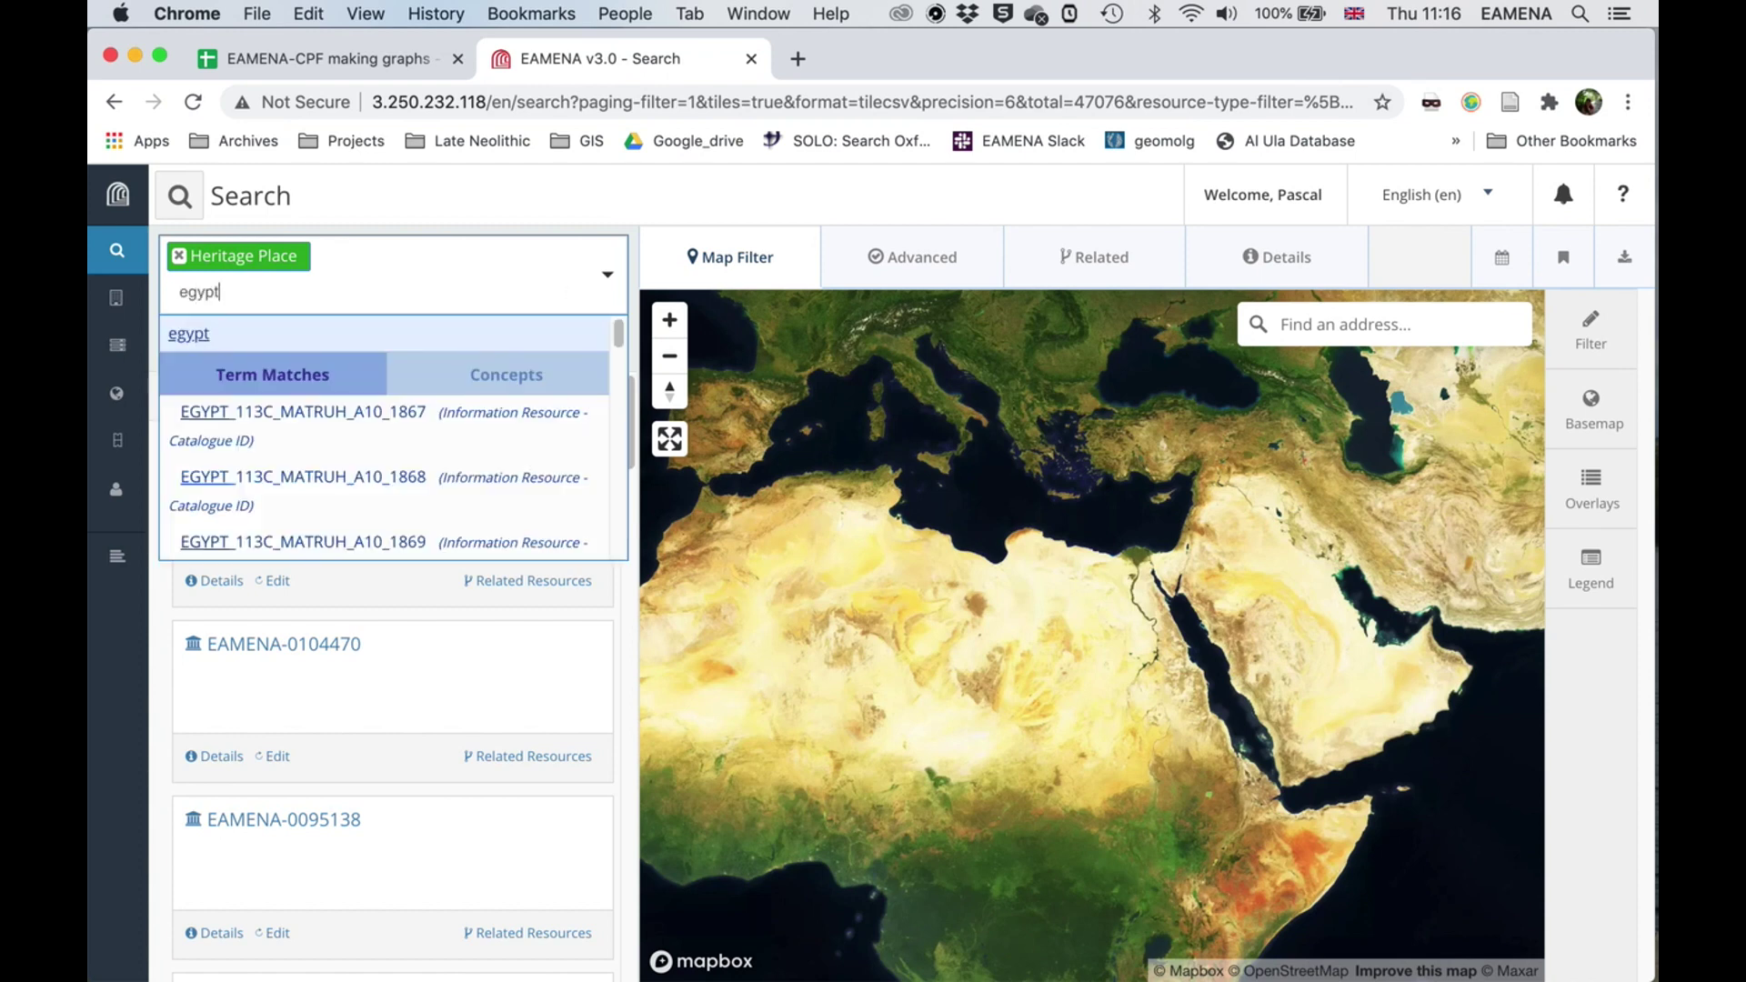
{"action": "left_click", "coordinate": [526, 372]}
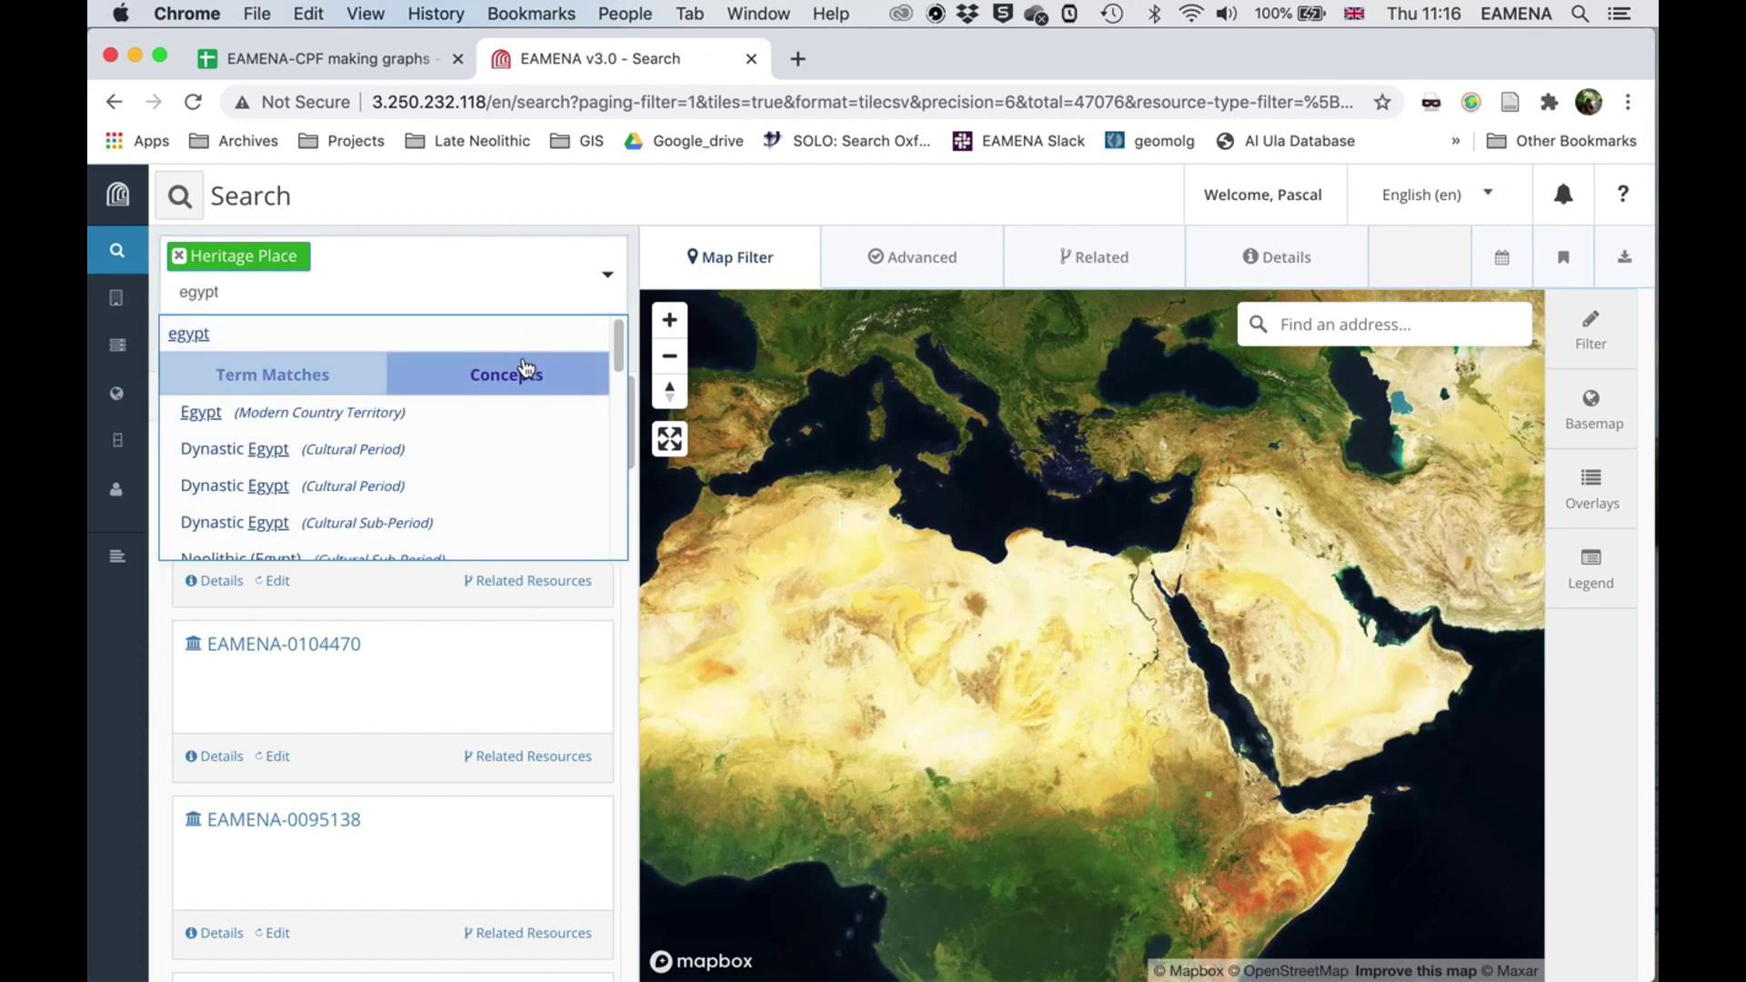
{"action": "left_click", "coordinate": [277, 413]}
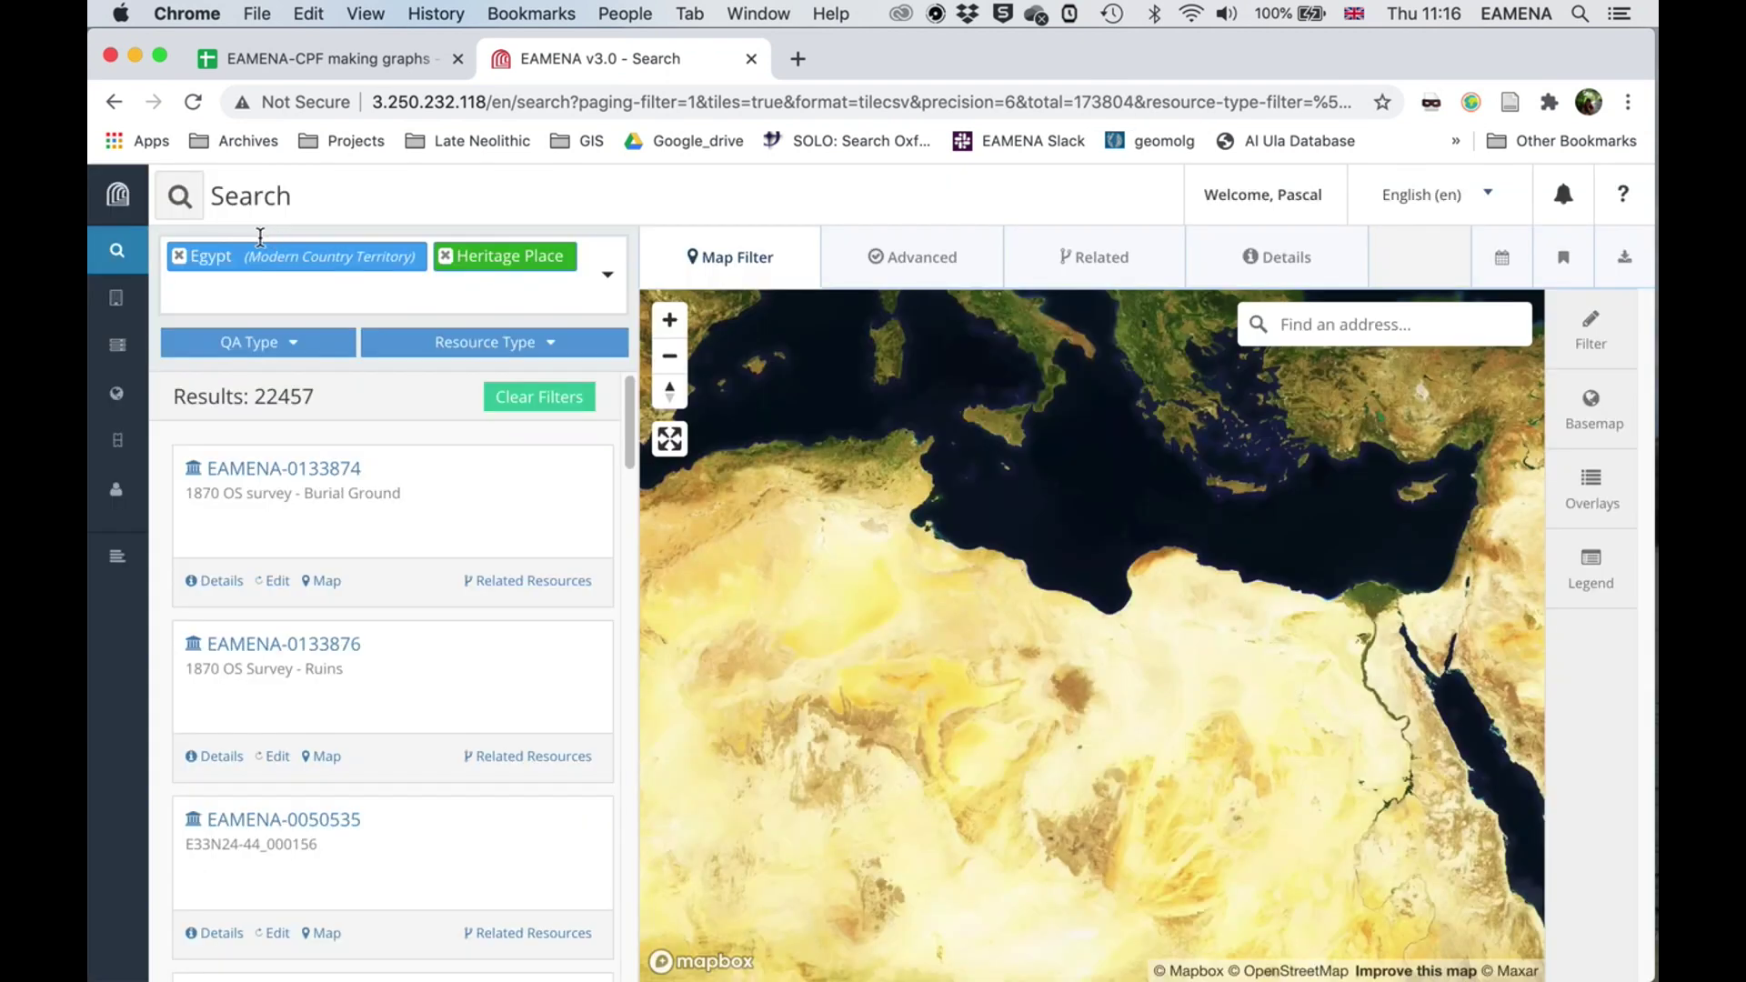
{"action": "left_click", "coordinate": [931, 257]}
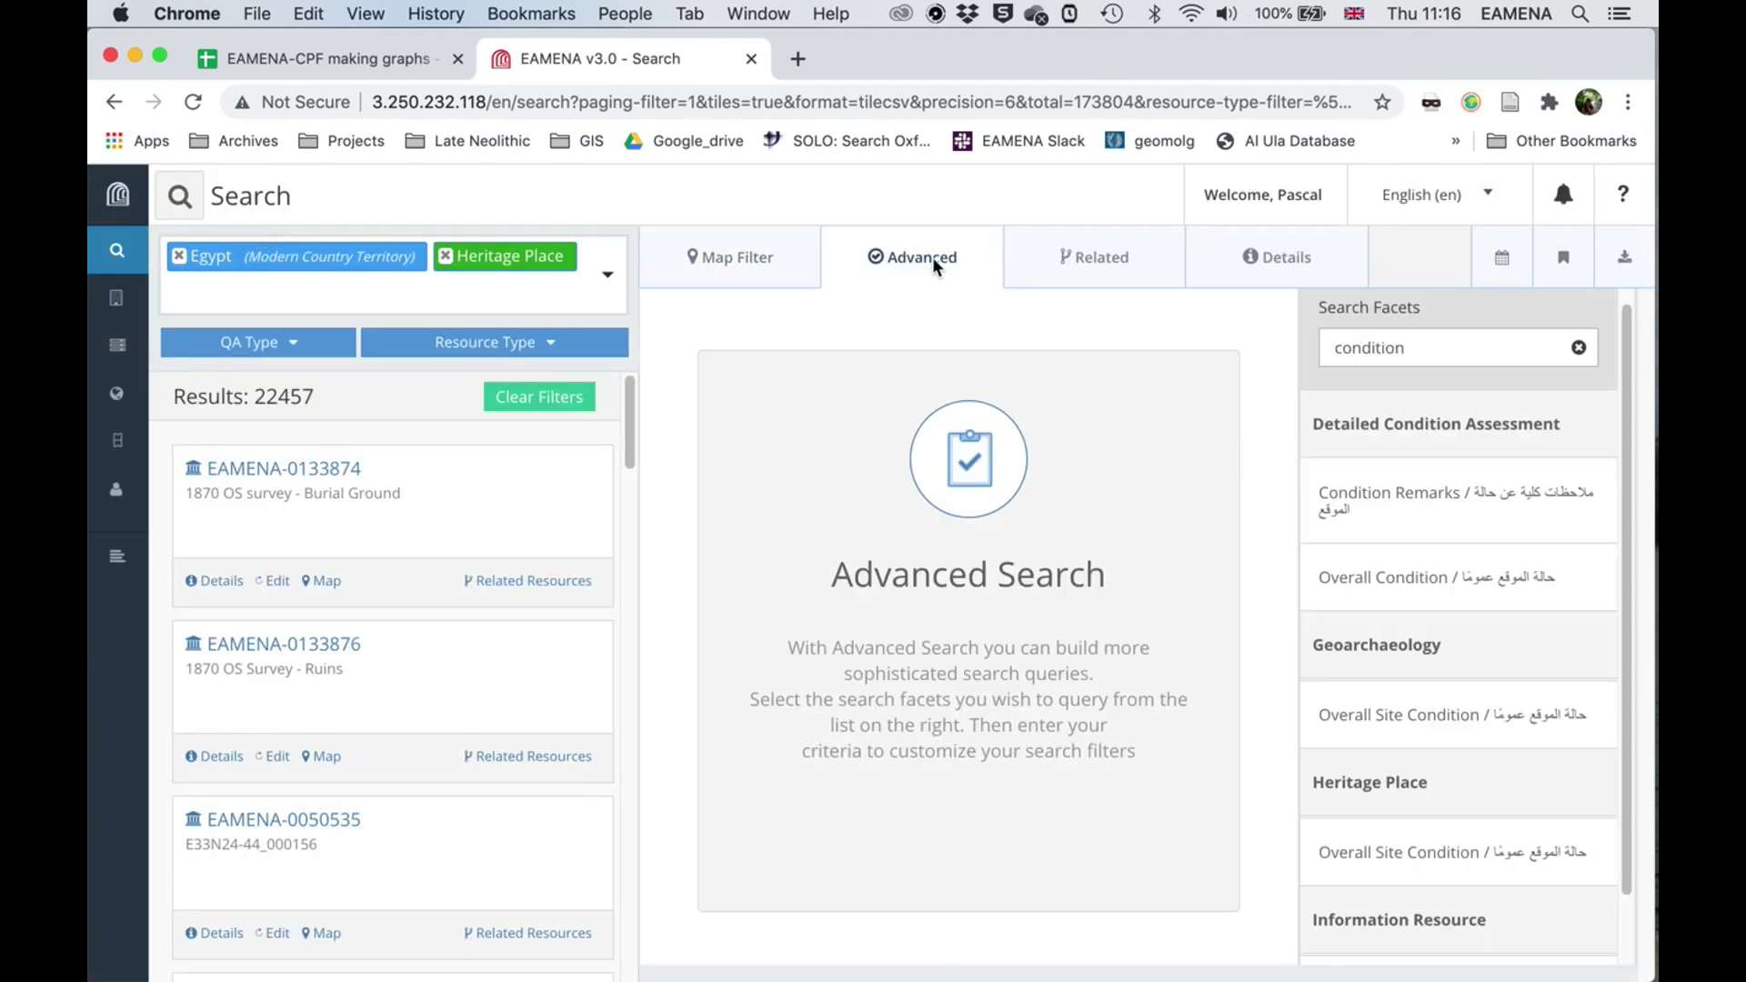
Replace the Egypt filter with Overall Site Condition equals Good, giving 17648 results.
{"action": "left_click", "coordinate": [178, 258]}
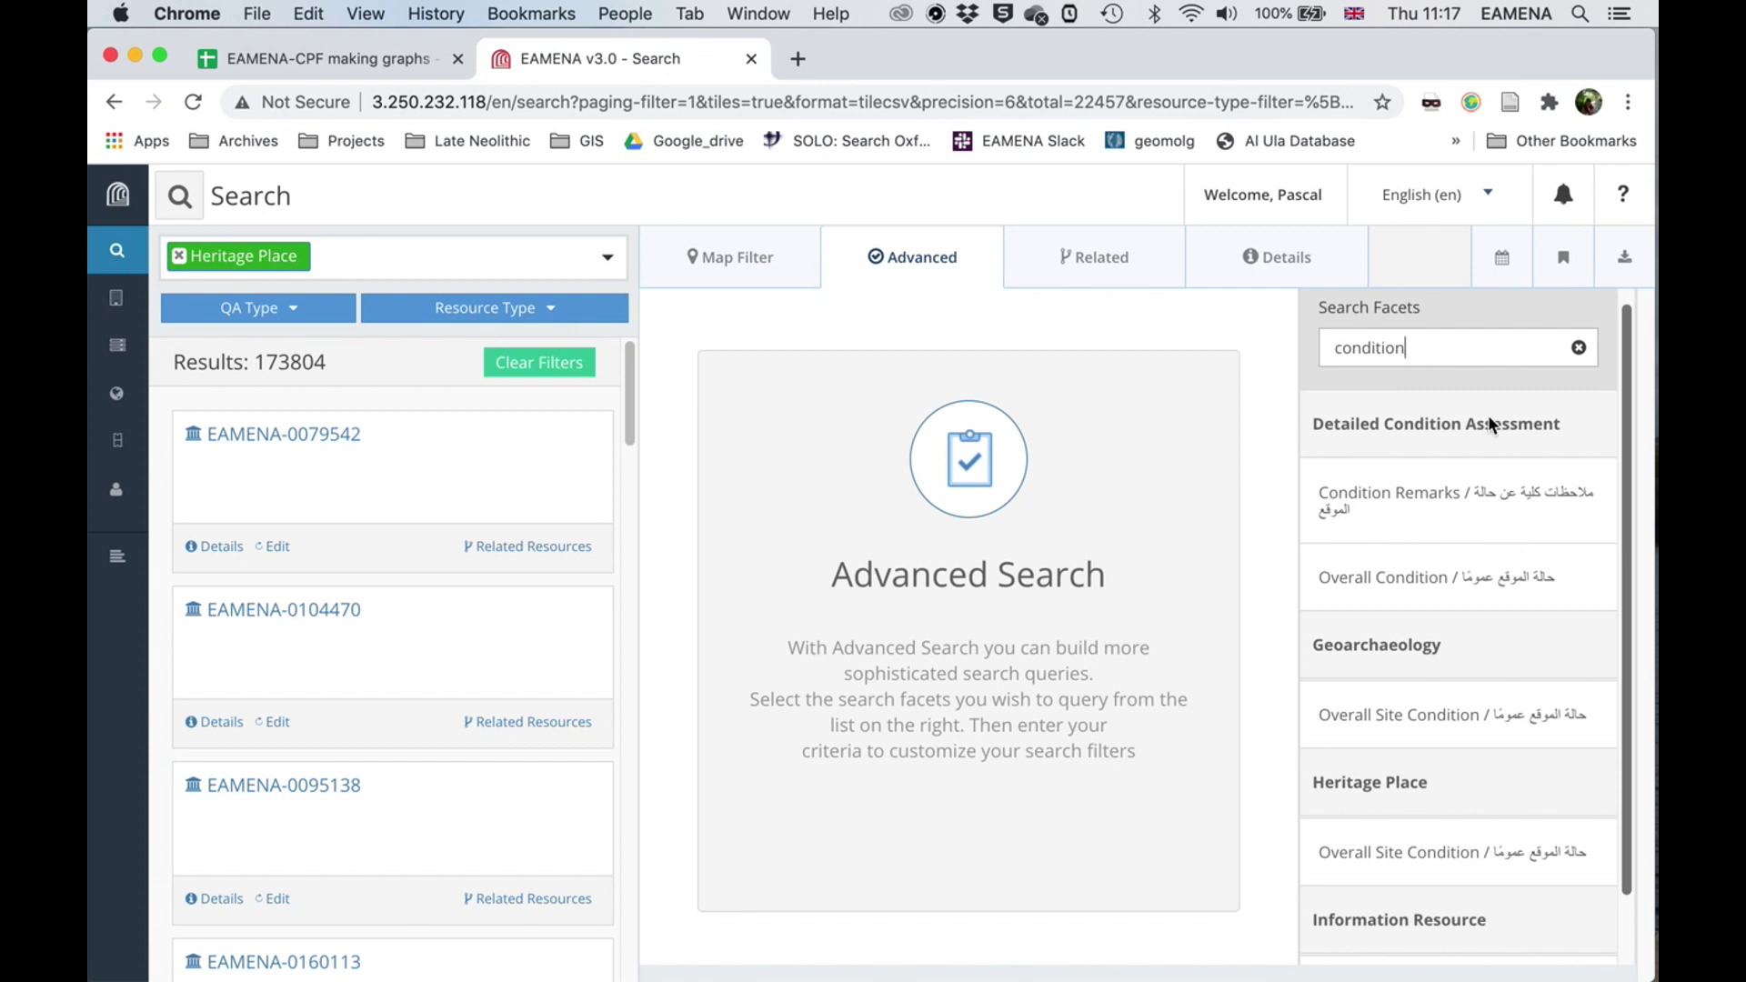
{"action": "left_click", "coordinate": [1437, 855]}
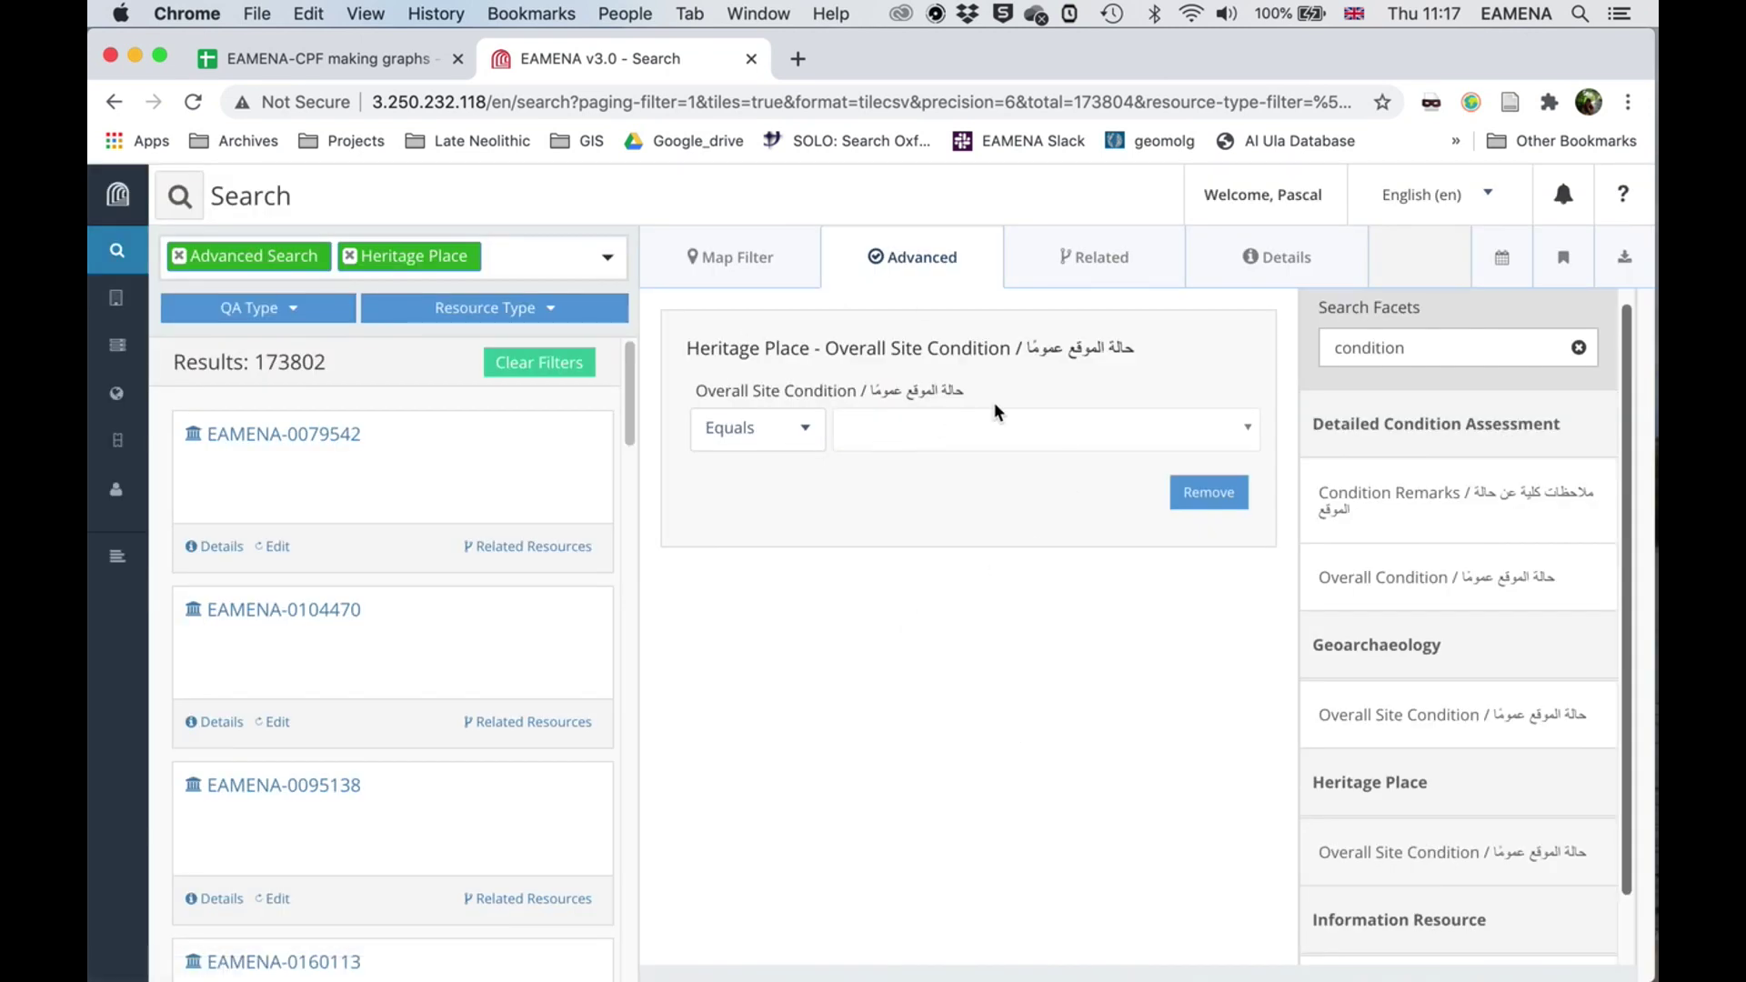
{"action": "left_click", "coordinate": [1251, 433]}
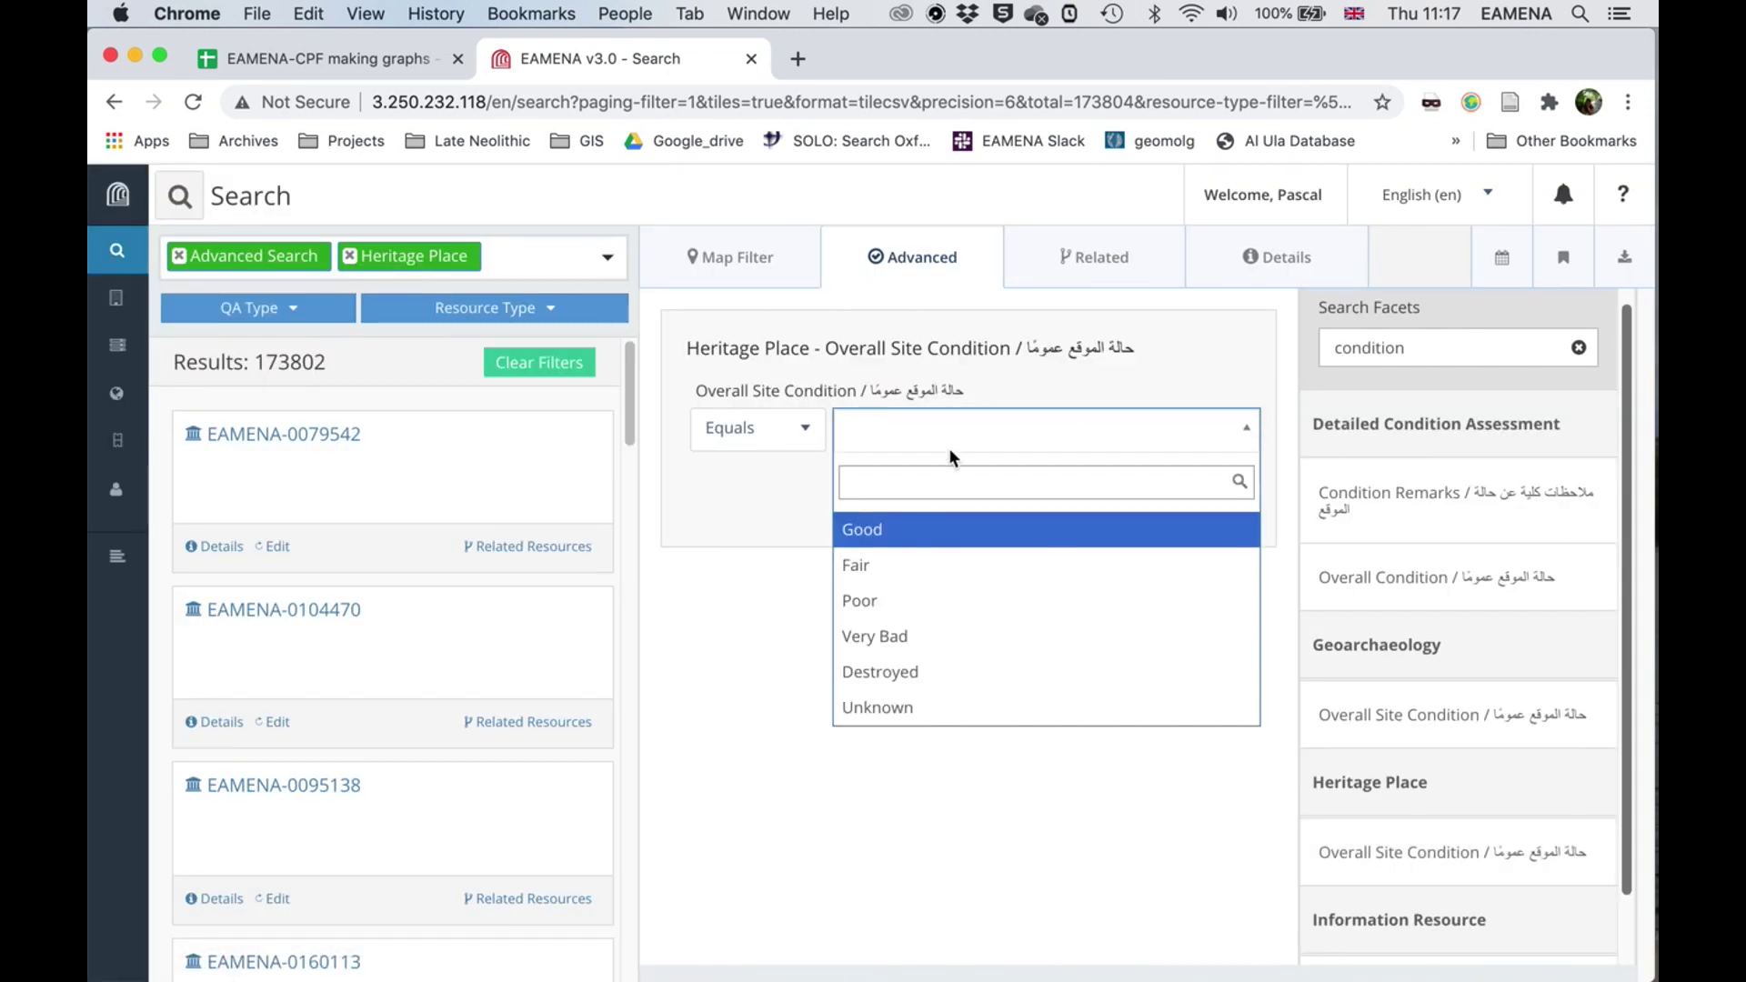
{"action": "left_click", "coordinate": [899, 533]}
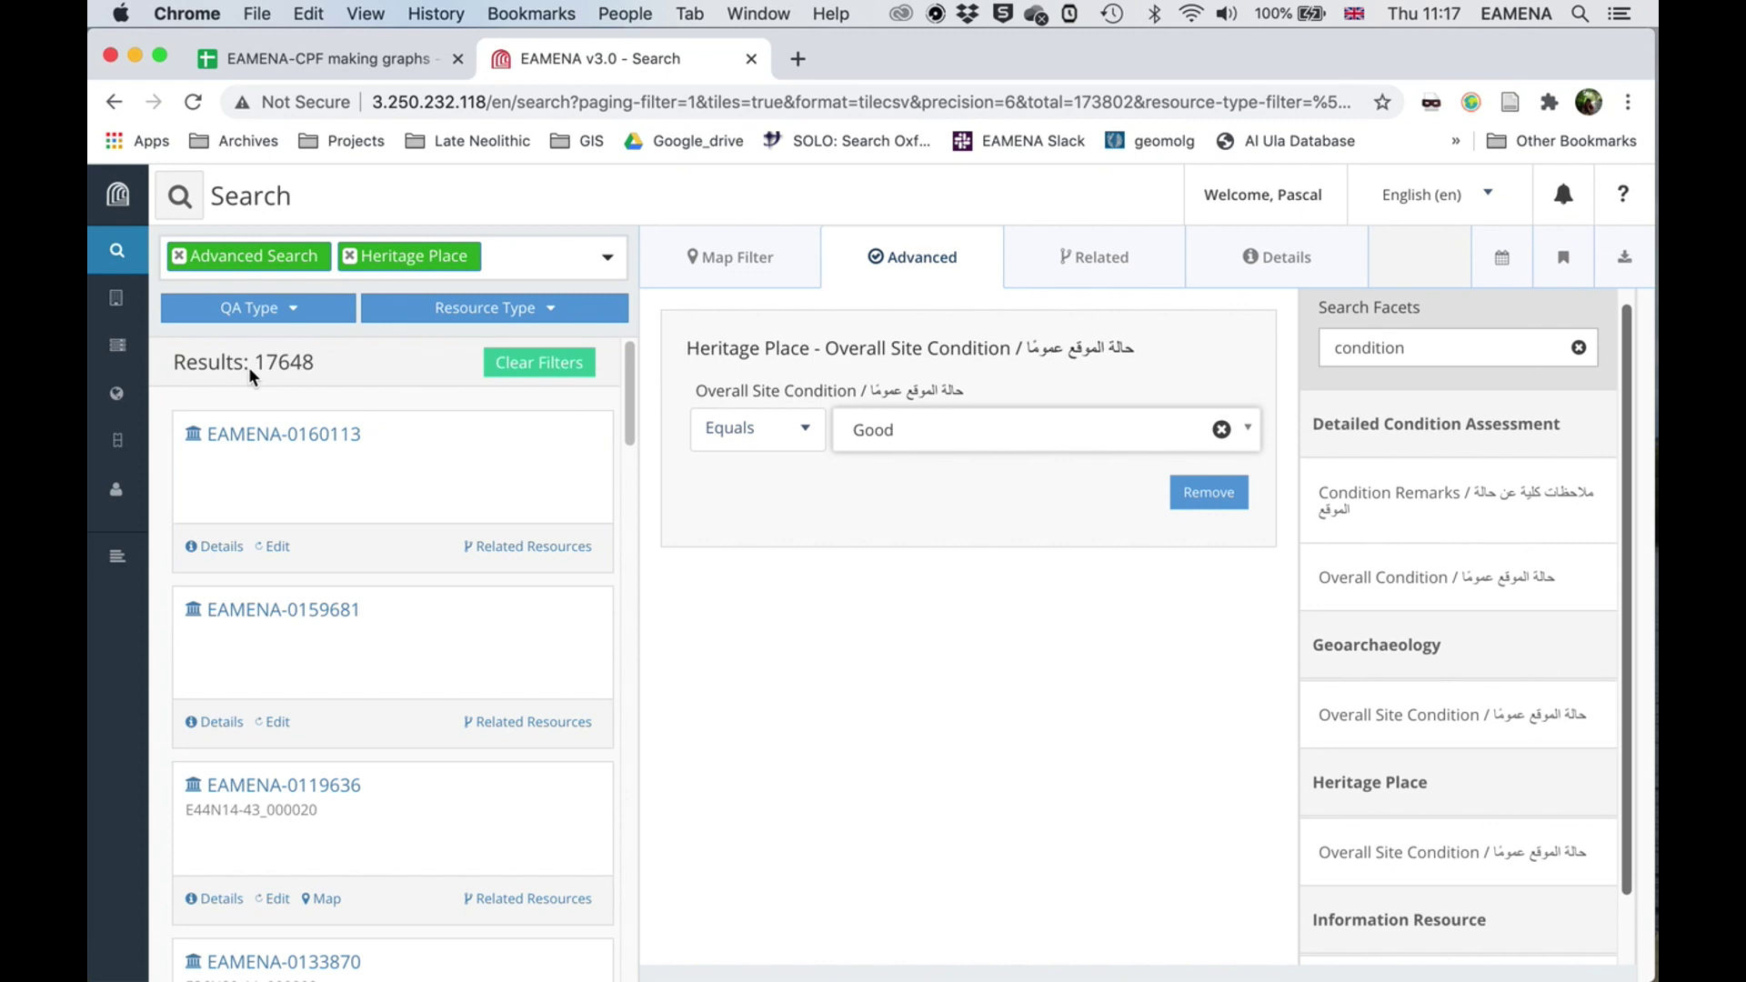
Record 17648 in cell B2 beside Good in the spreadsheet.
{"action": "left_click", "coordinate": [336, 63]}
{"action": "left_click", "coordinate": [384, 411]}
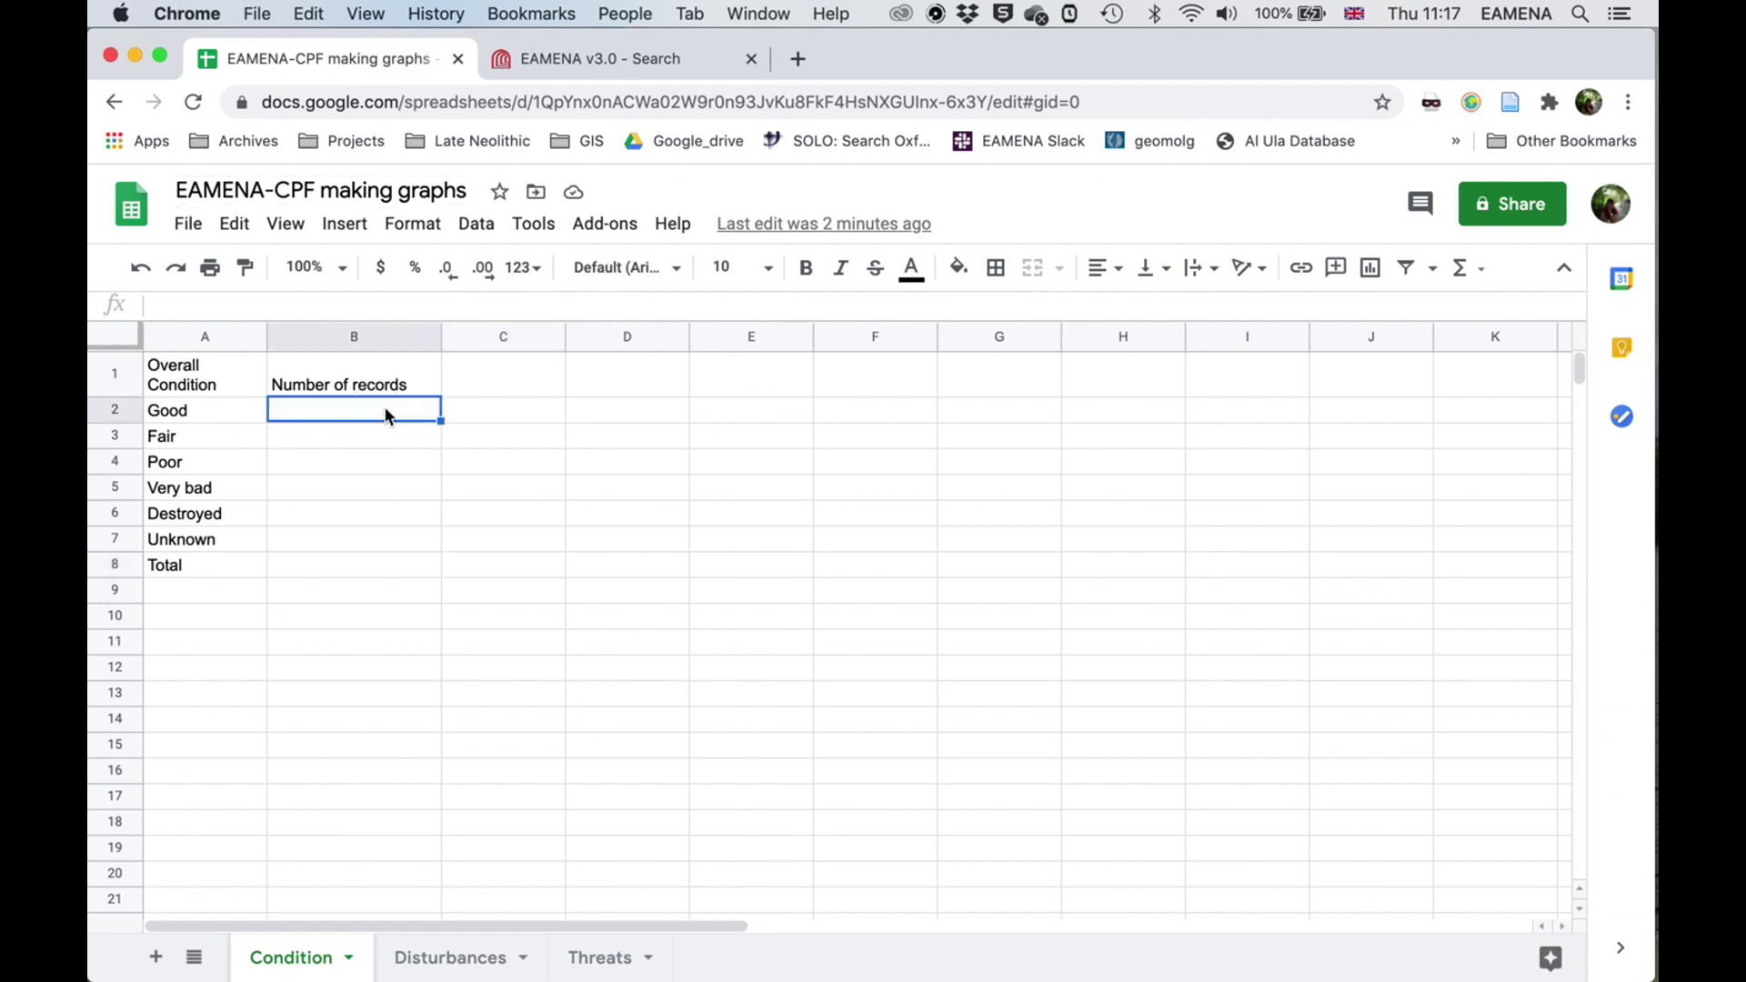
{"action": "type", "text": "17648"}
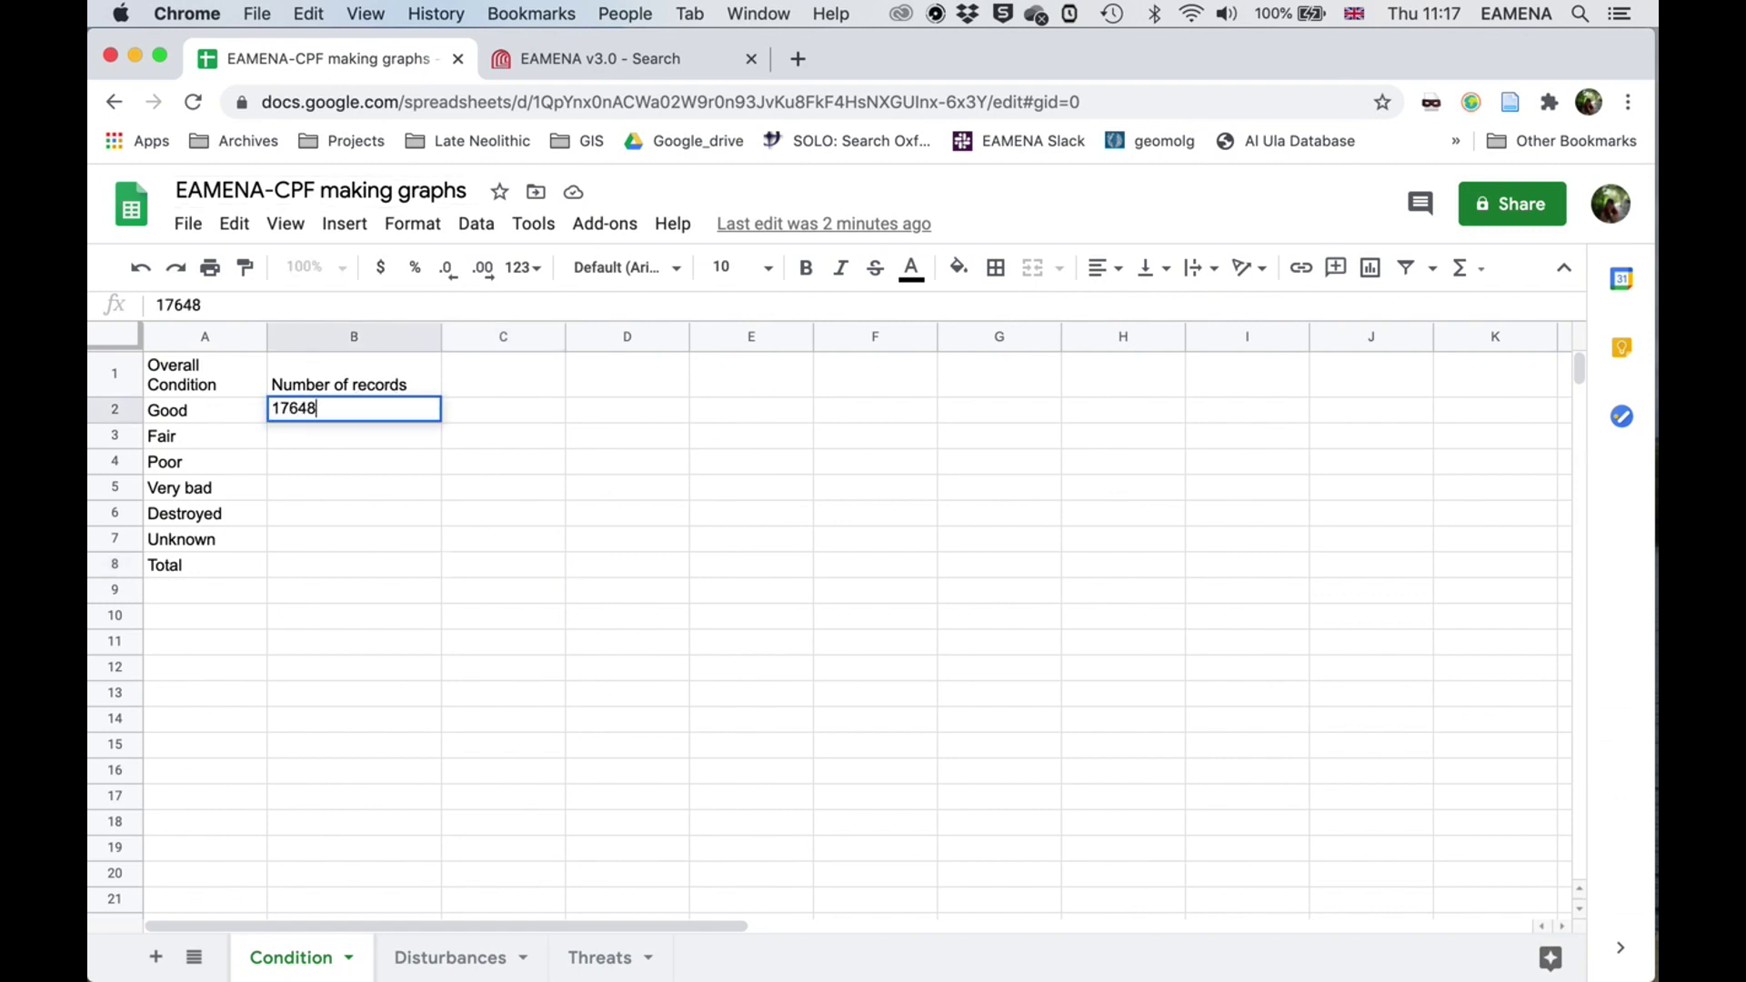
{"action": "key", "text": "Return"}
Change the Overall Site Condition filter value from Good to Fair in EAMENA.
{"action": "left_click", "coordinate": [637, 58]}
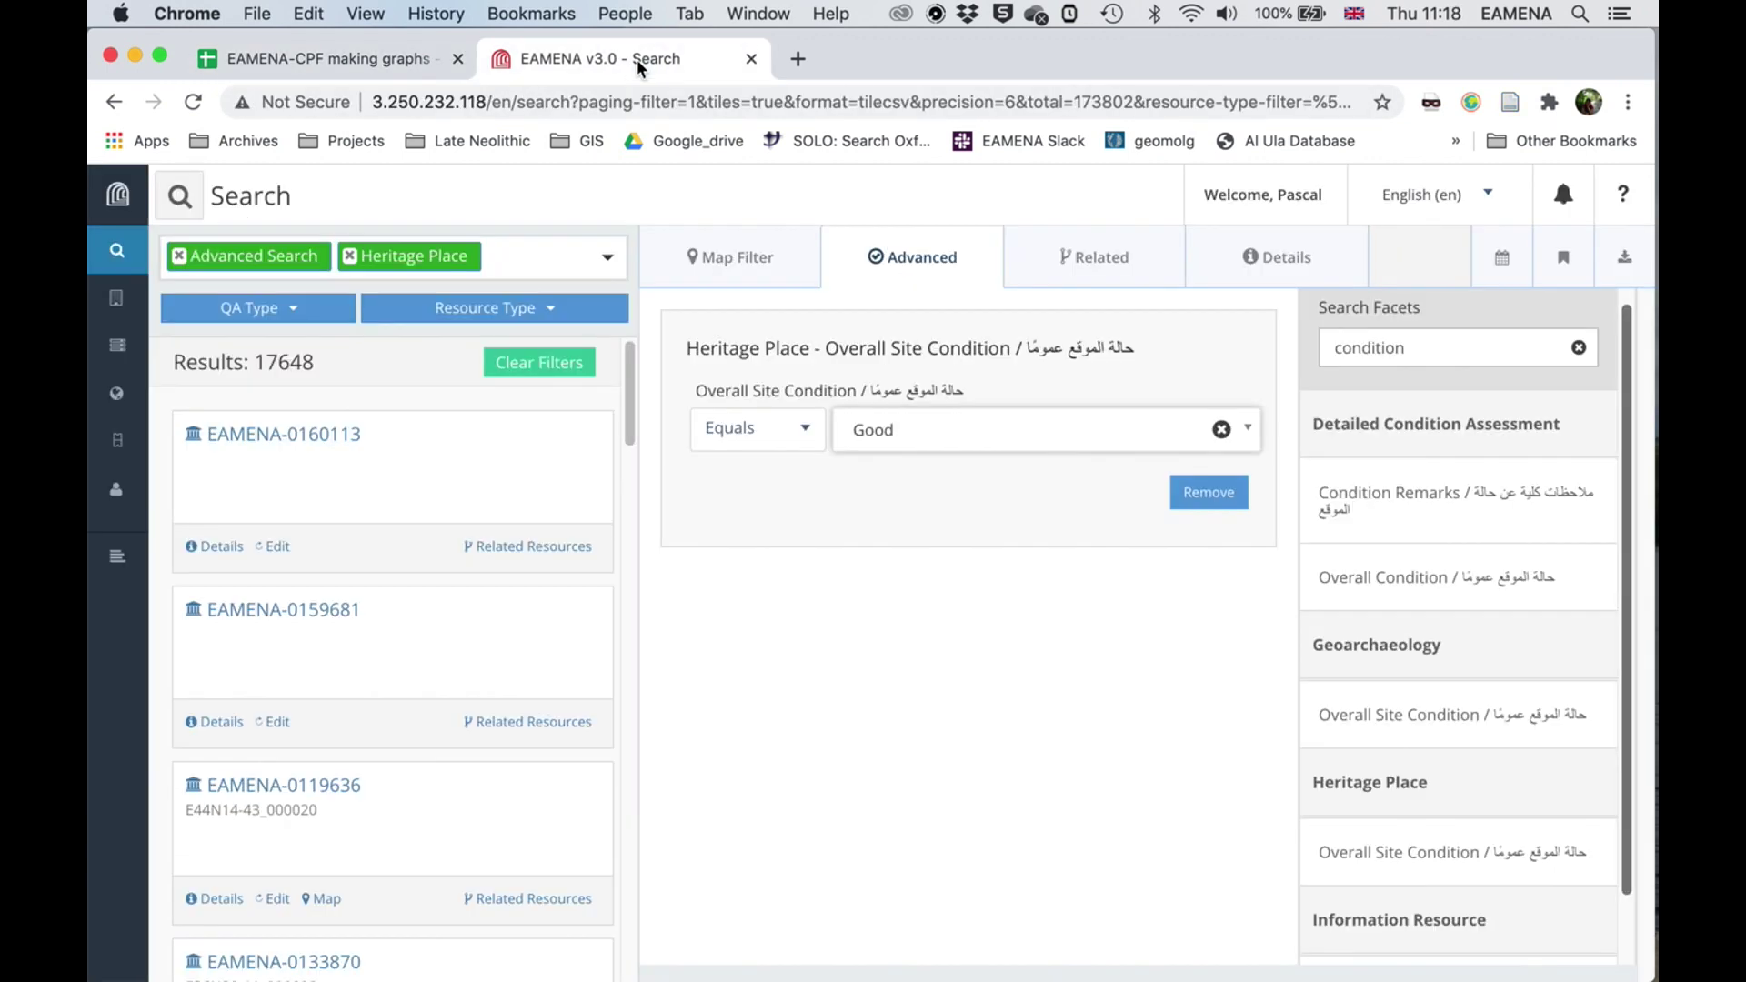
{"action": "left_click", "coordinate": [1247, 440]}
{"action": "left_click", "coordinate": [937, 573]}
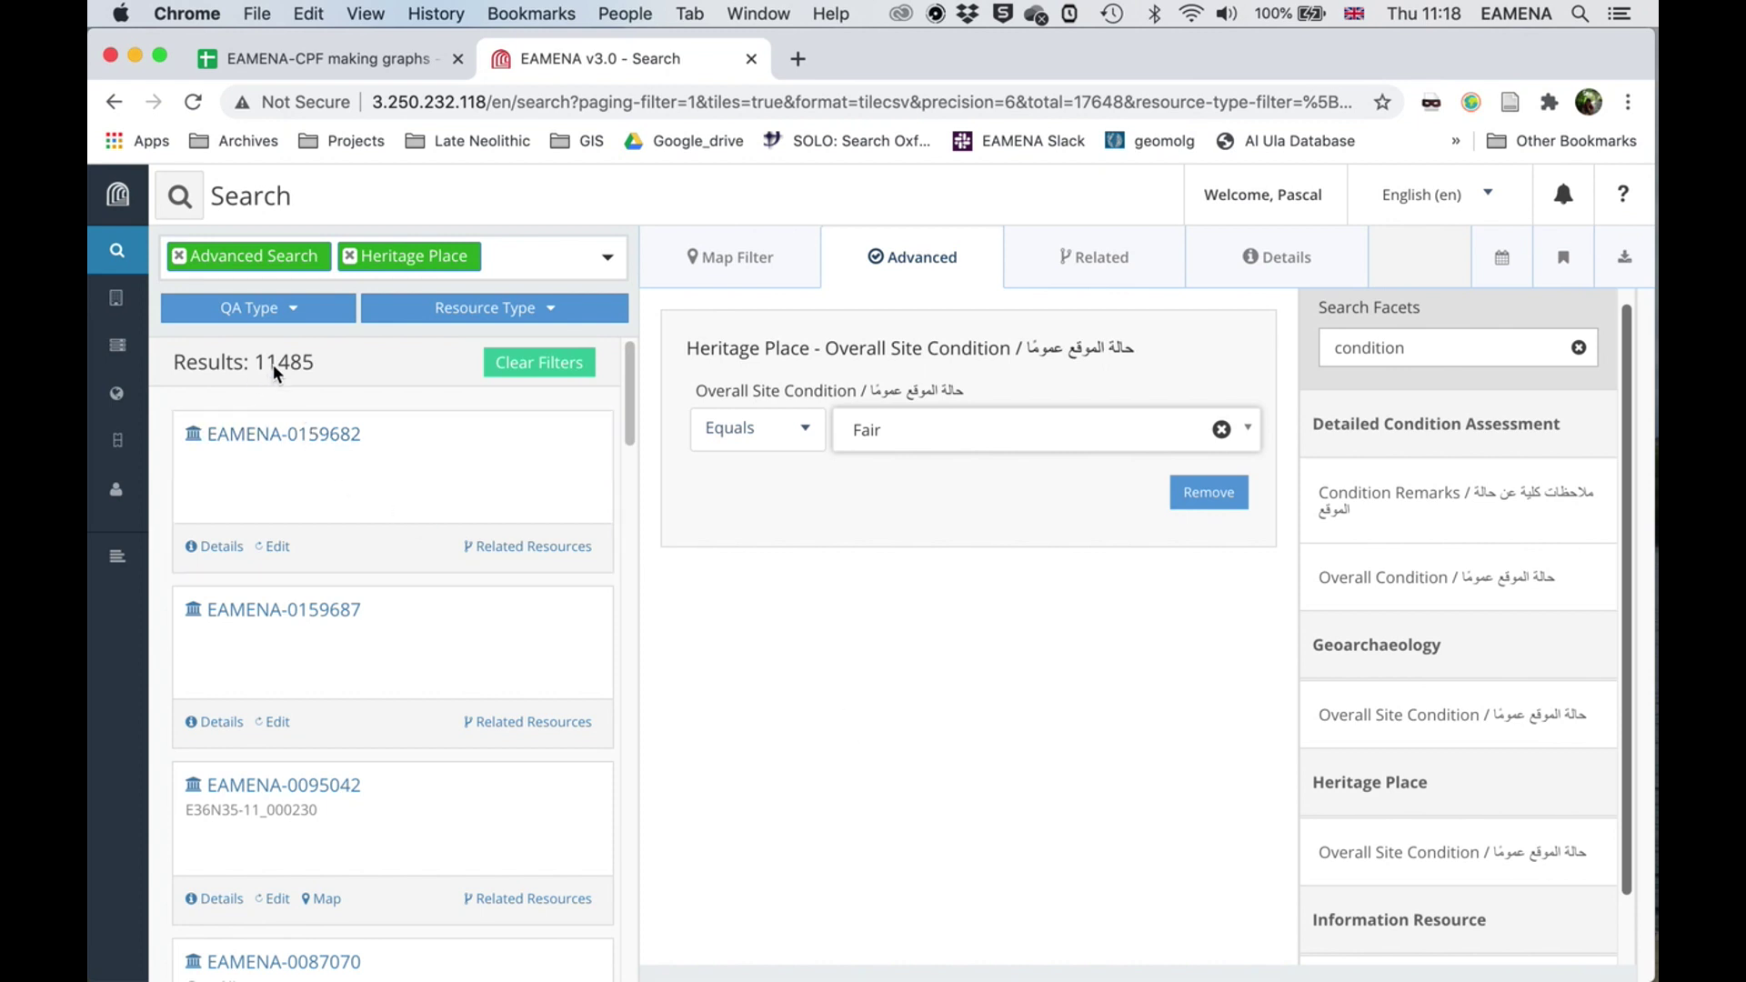
Enter the Fair count 11485 in cell B3.
{"action": "left_click", "coordinate": [352, 62]}
{"action": "type", "text": "11485"}
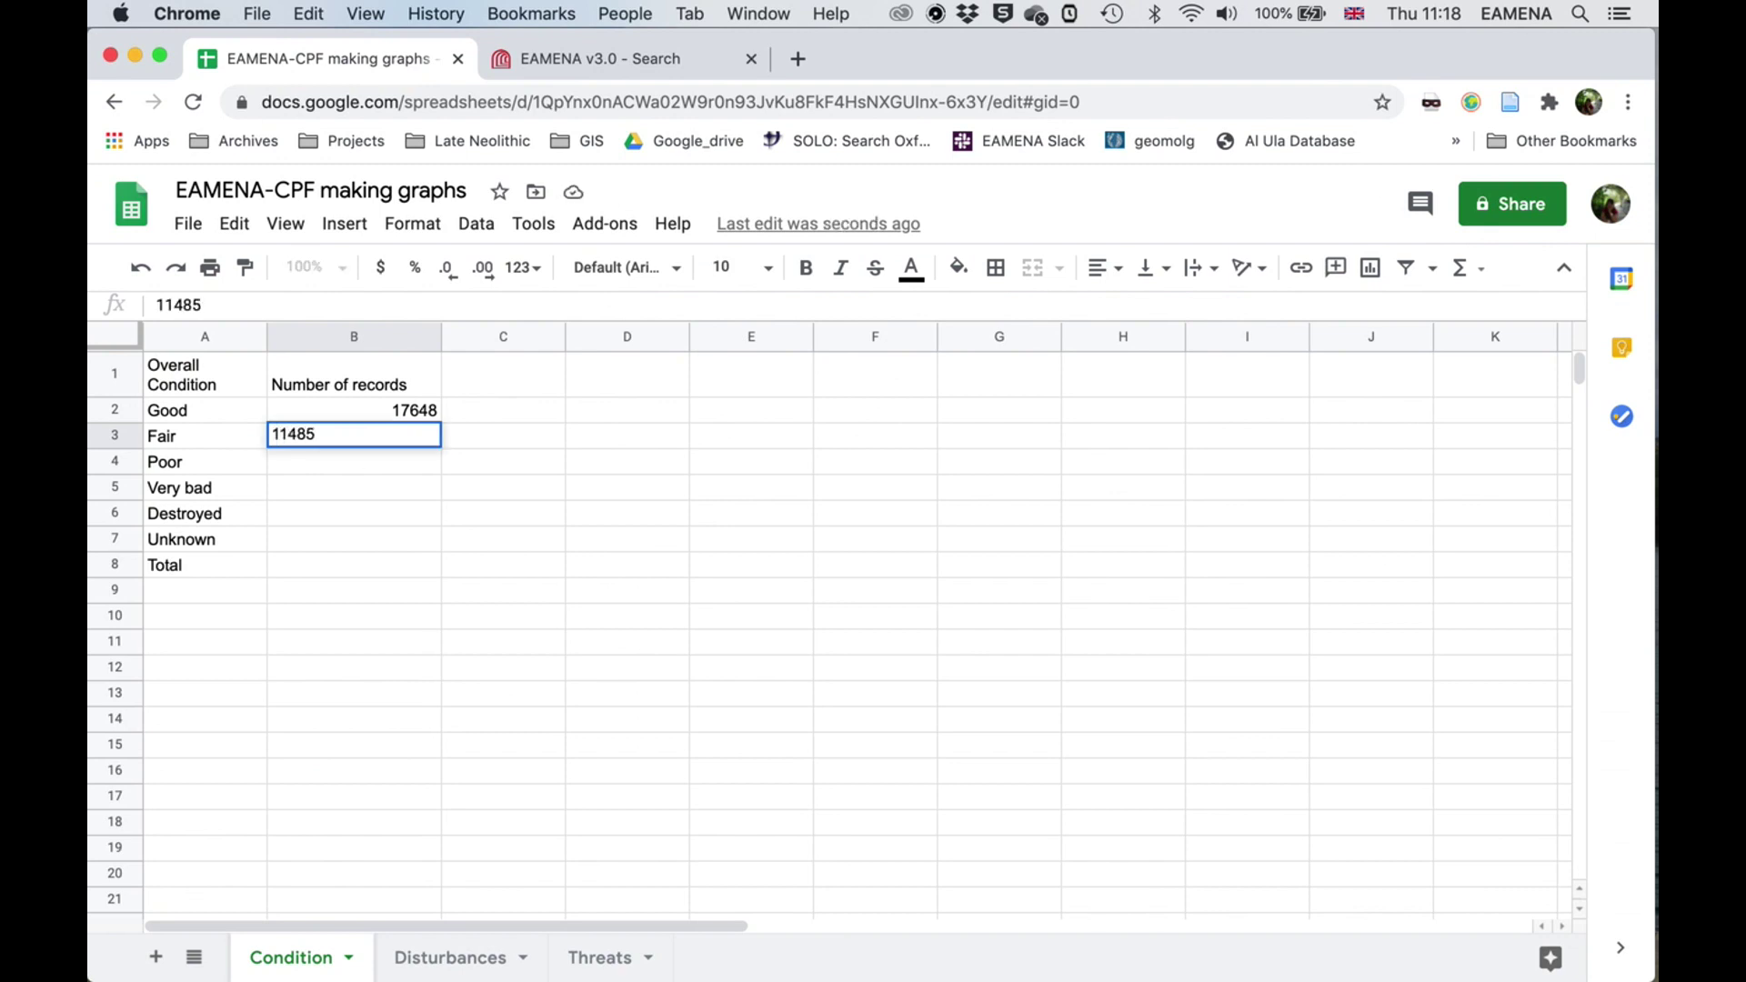
{"action": "key", "text": "Return"}
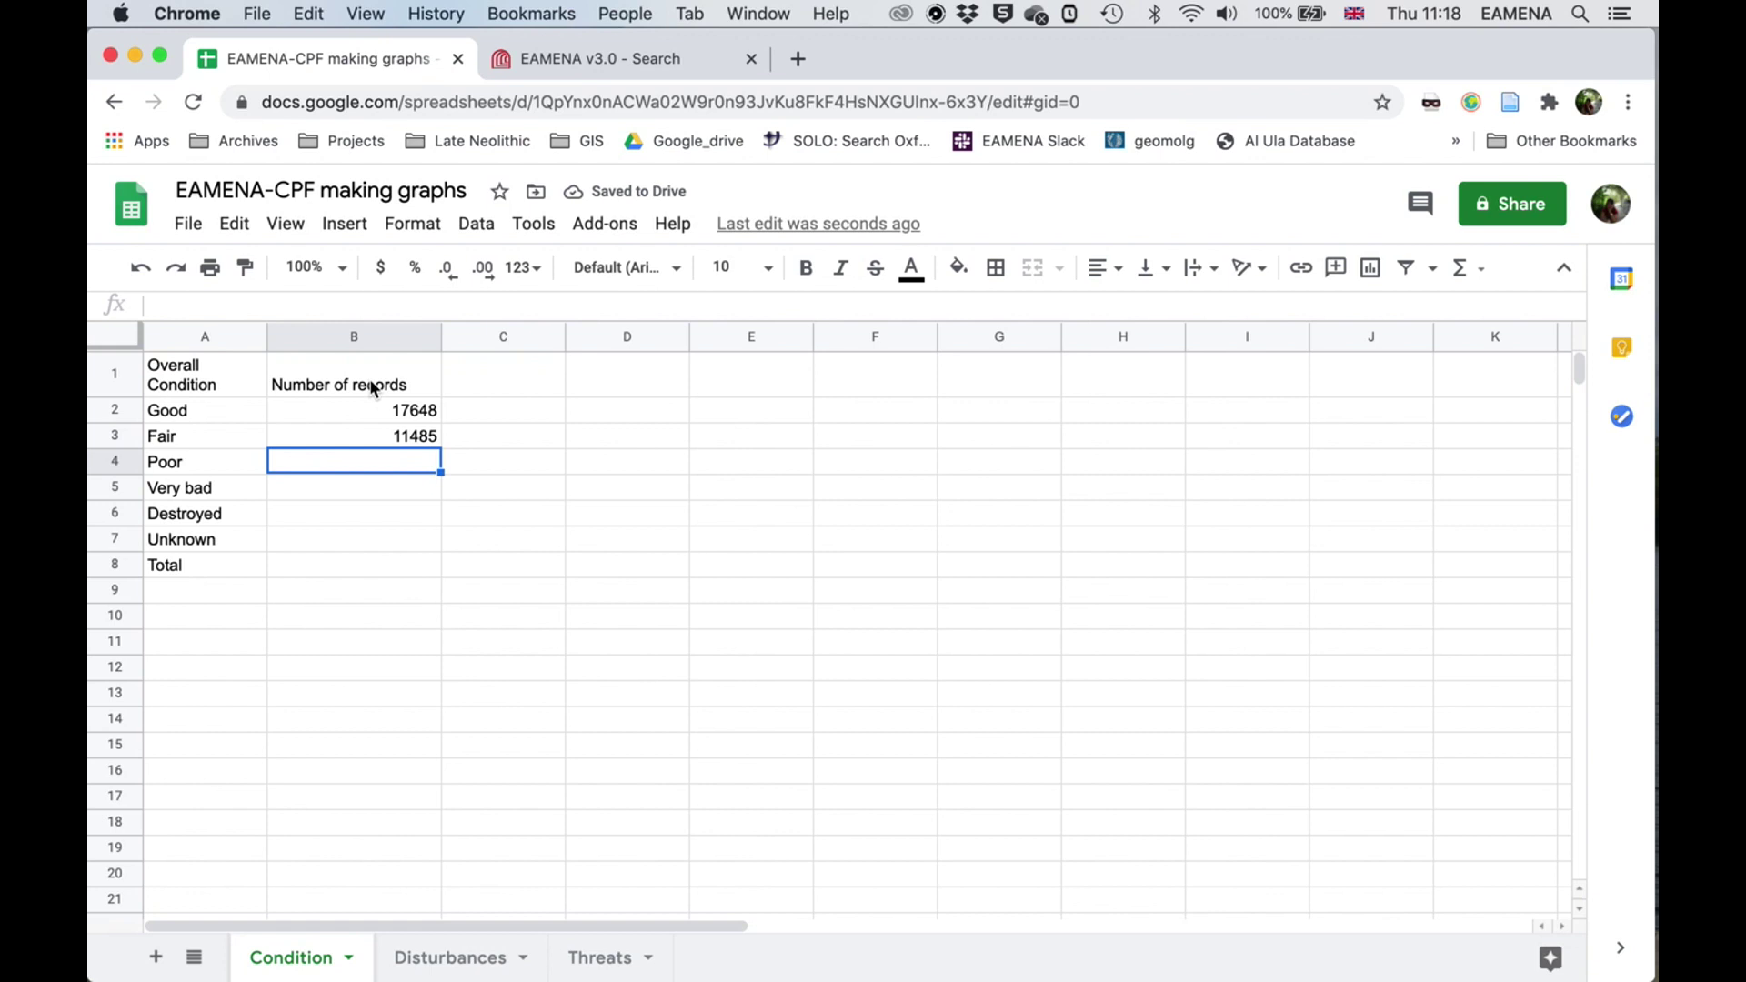
Select the Total cell B8, then return to the EAMENA search results.
{"action": "left_click", "coordinate": [241, 568]}
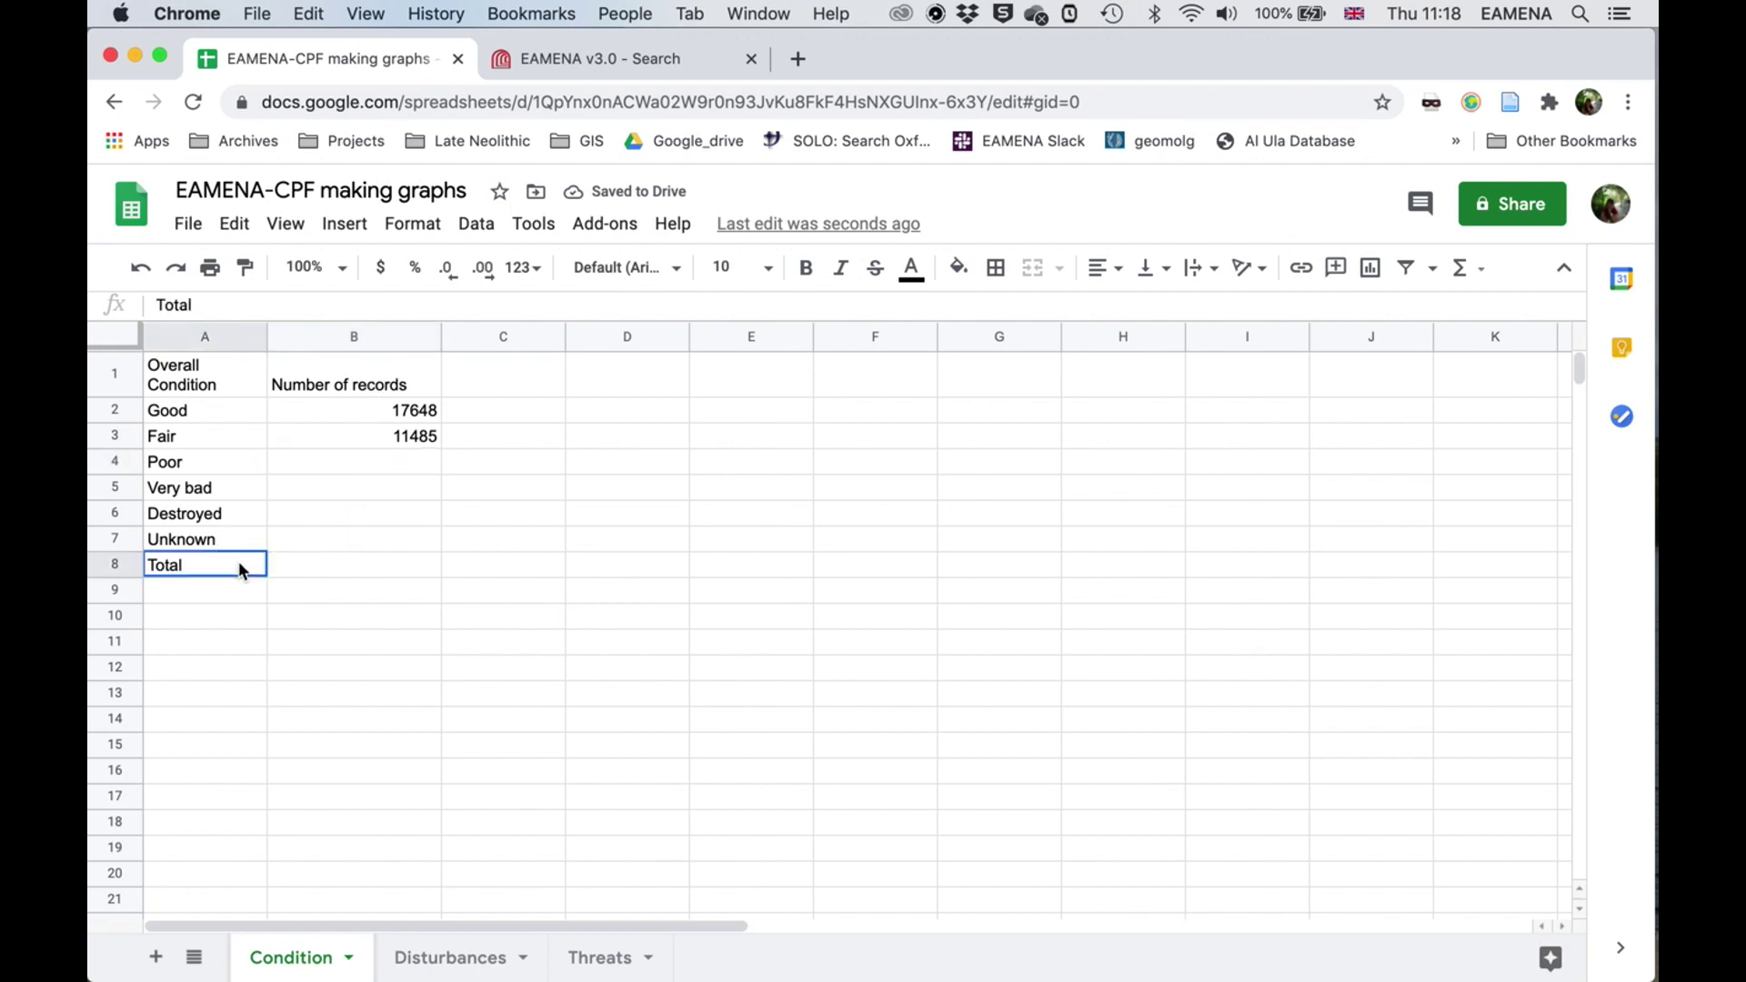
{"action": "left_click", "coordinate": [307, 566]}
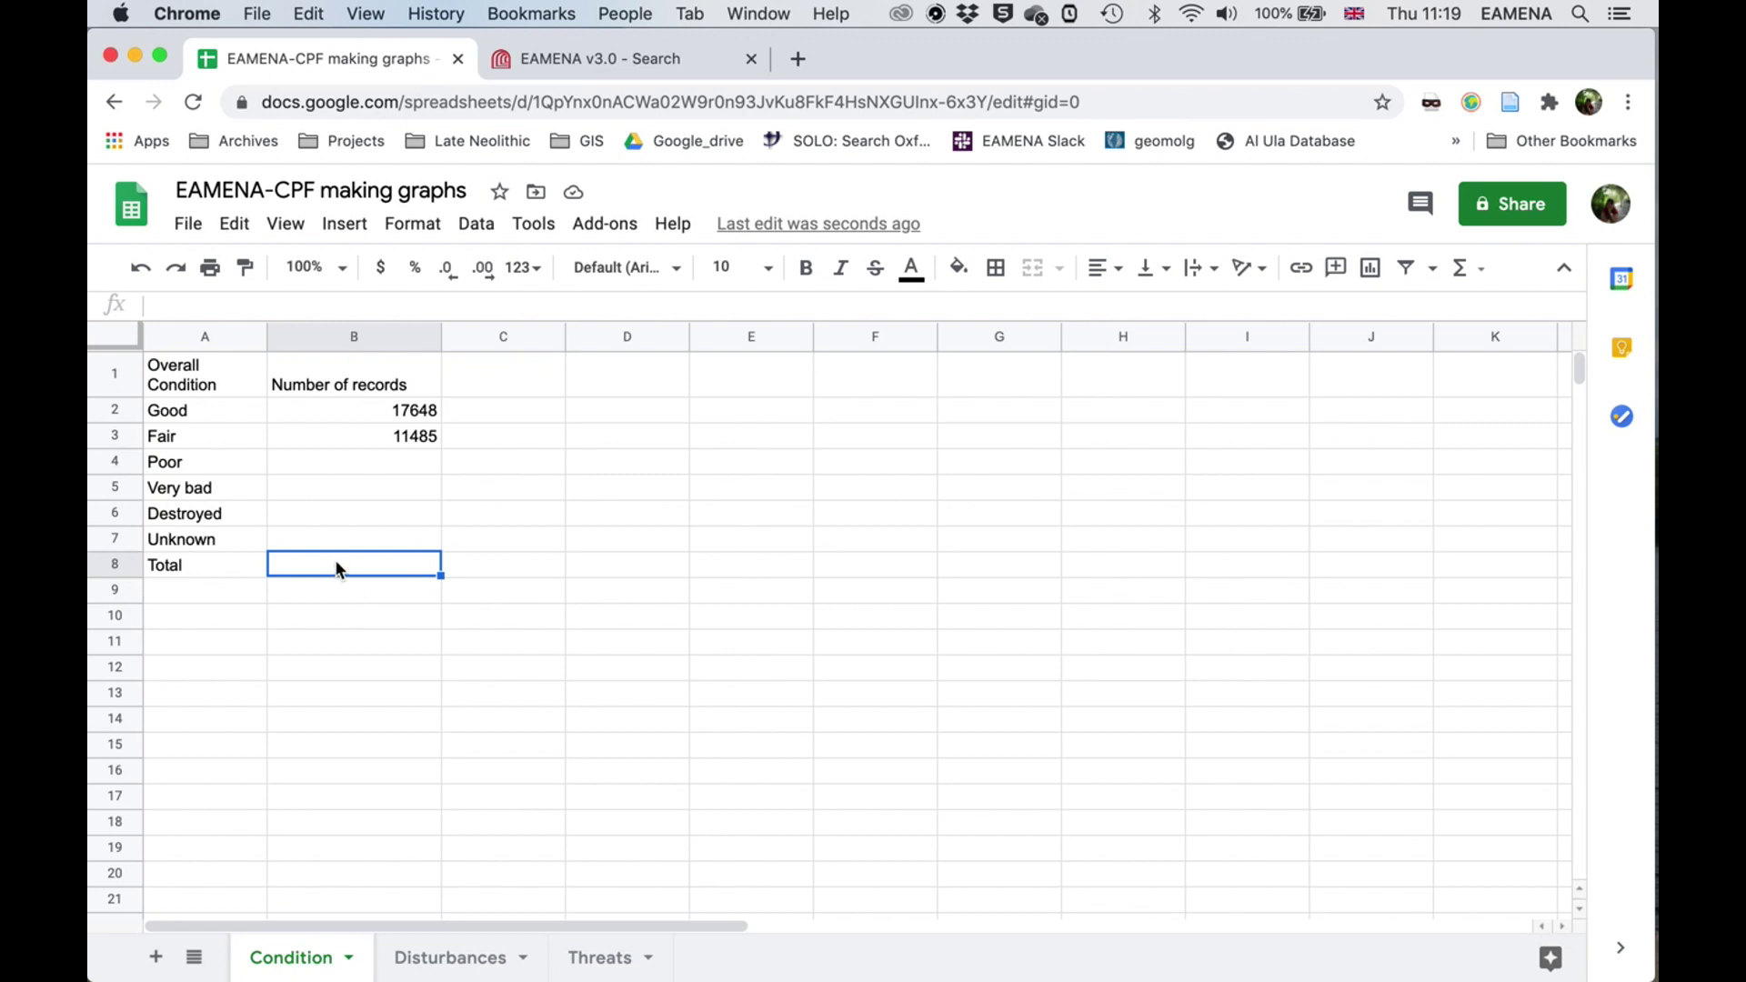
{"action": "left_click", "coordinate": [625, 58]}
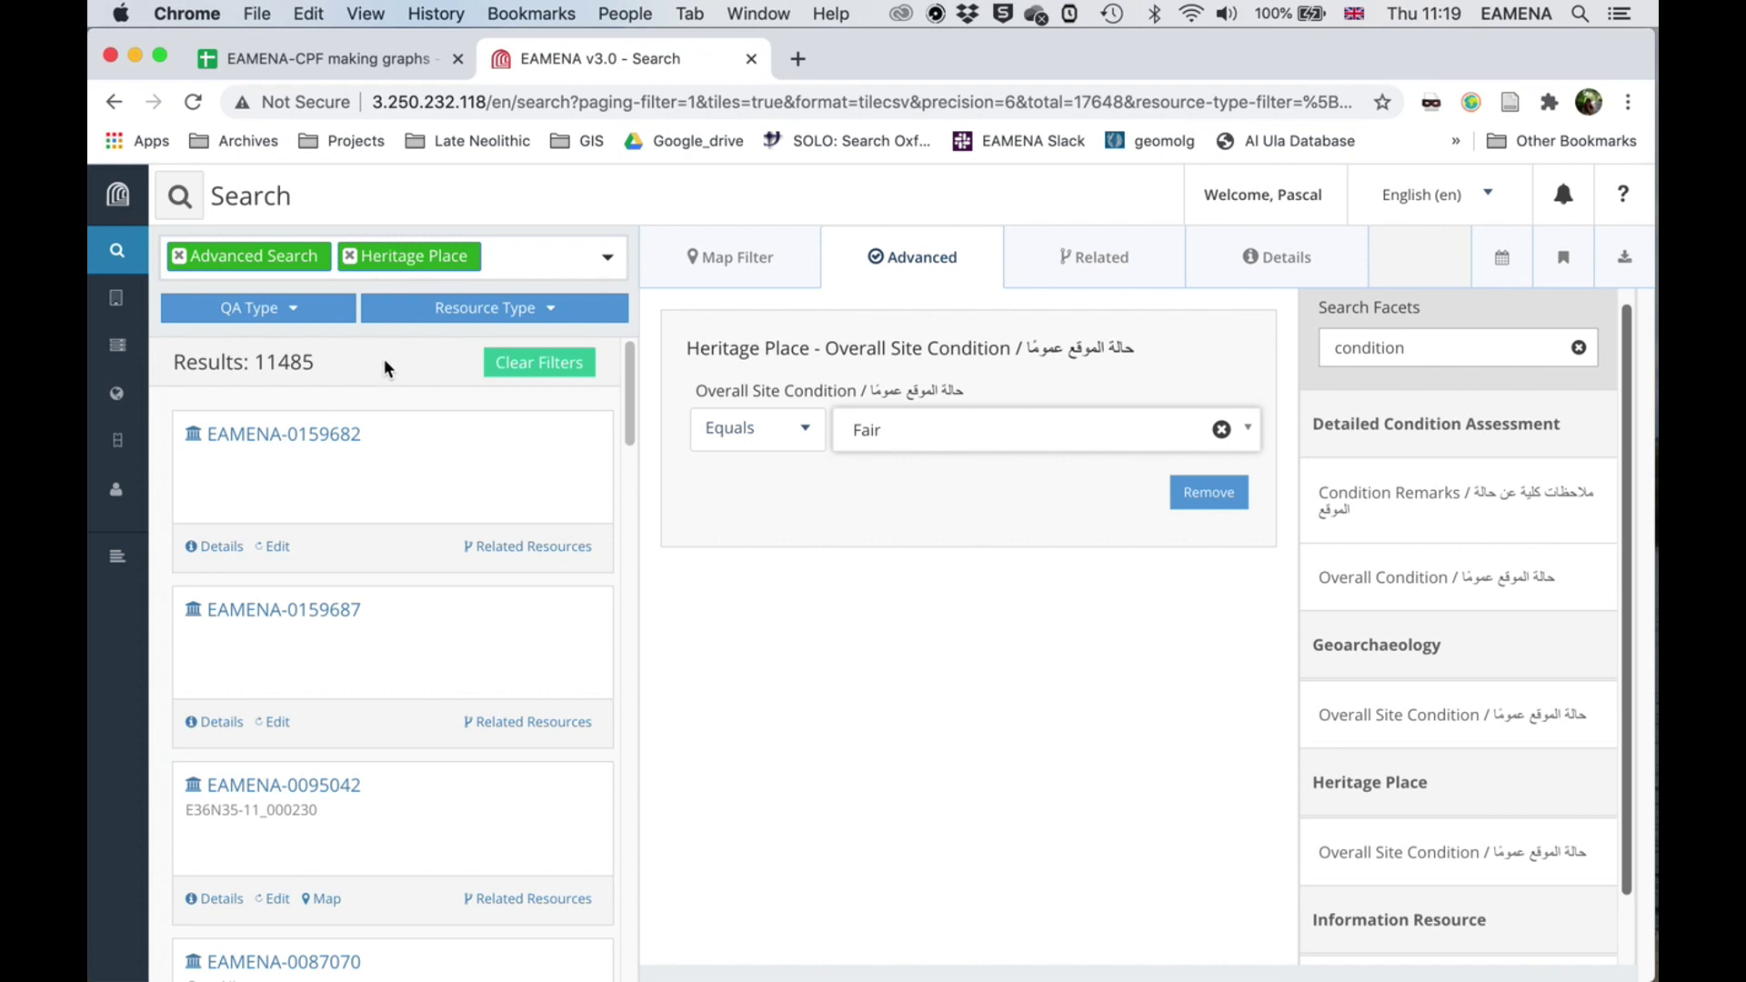
Swap the Fair filter for the Overall Condition State concept, returning 47076 heritage places.
{"action": "mouse_move", "coordinate": [159, 298]}
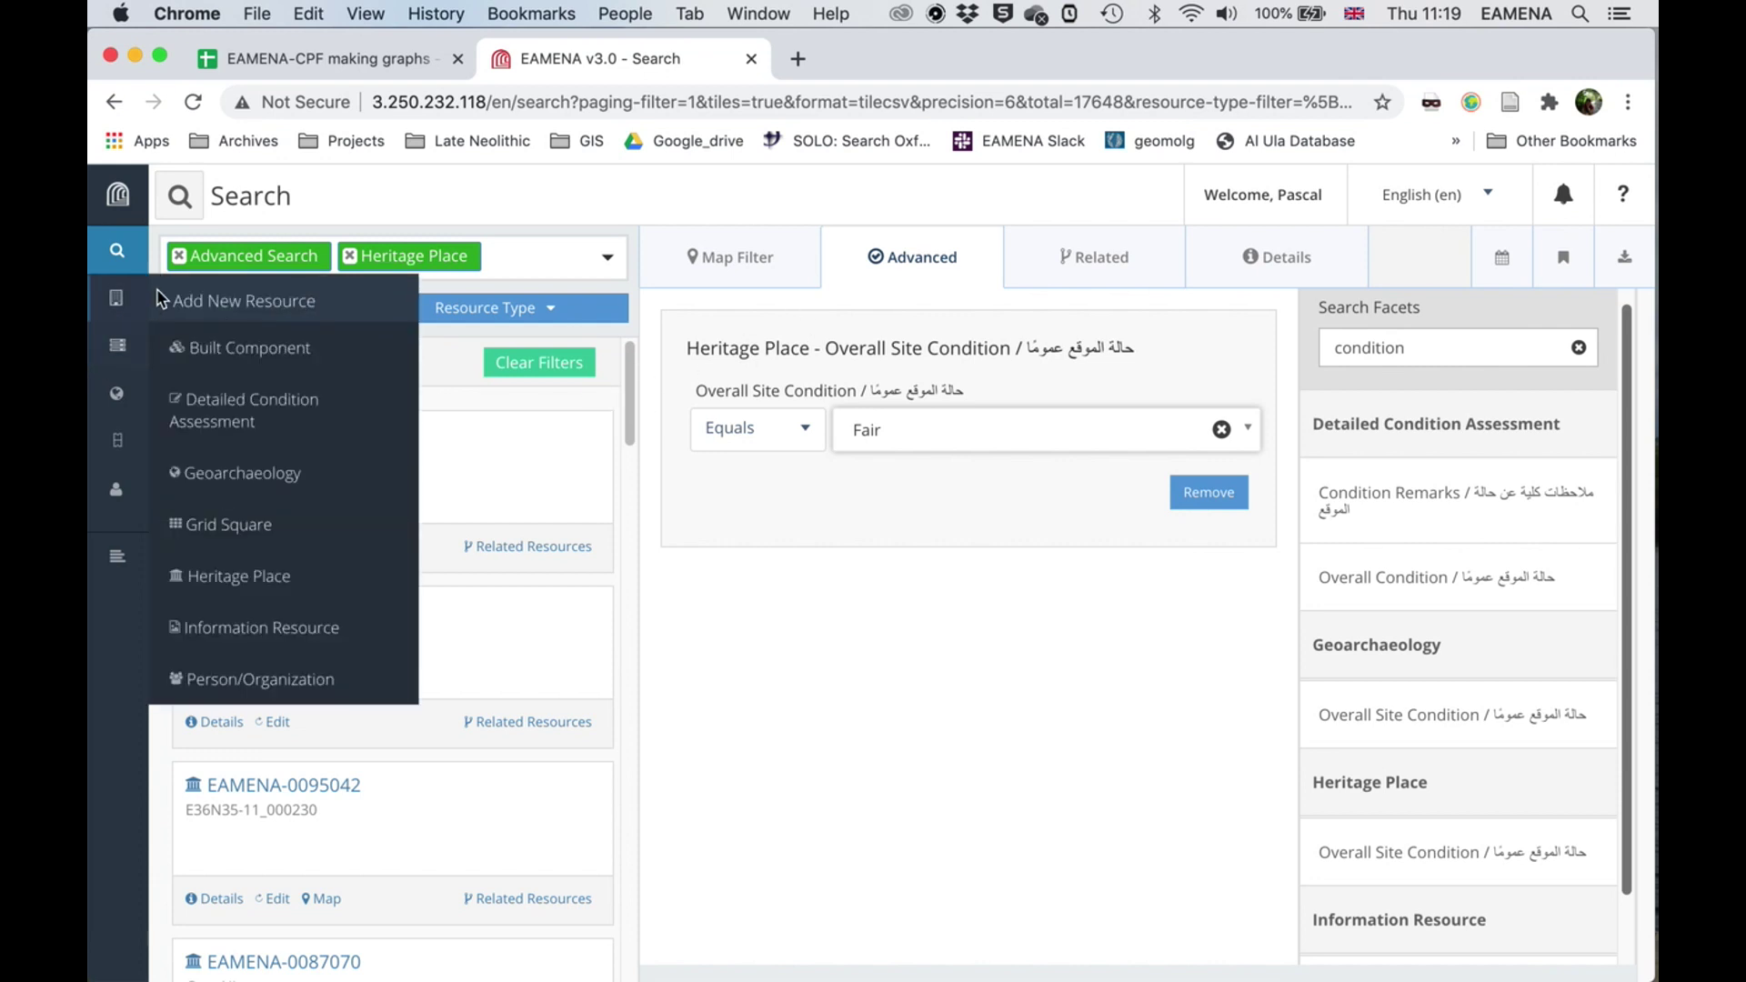
{"action": "left_click", "coordinate": [179, 256]}
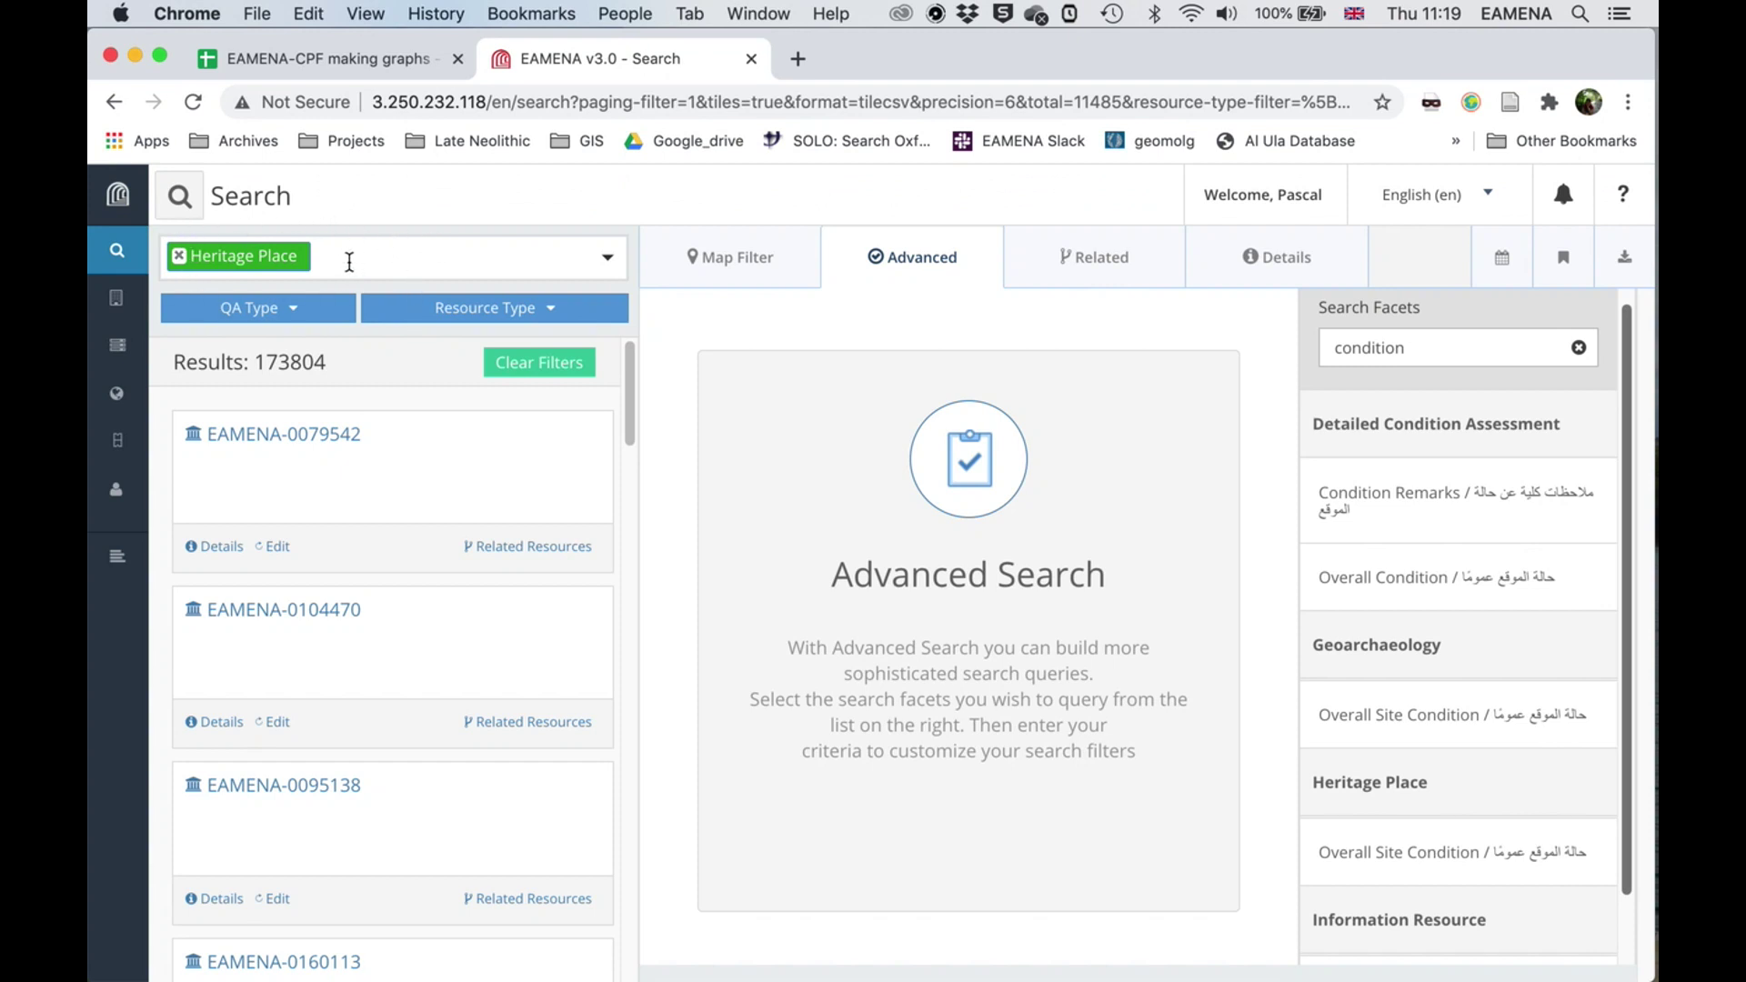
{"action": "left_click", "coordinate": [353, 258]}
{"action": "type", "text": "condition"}
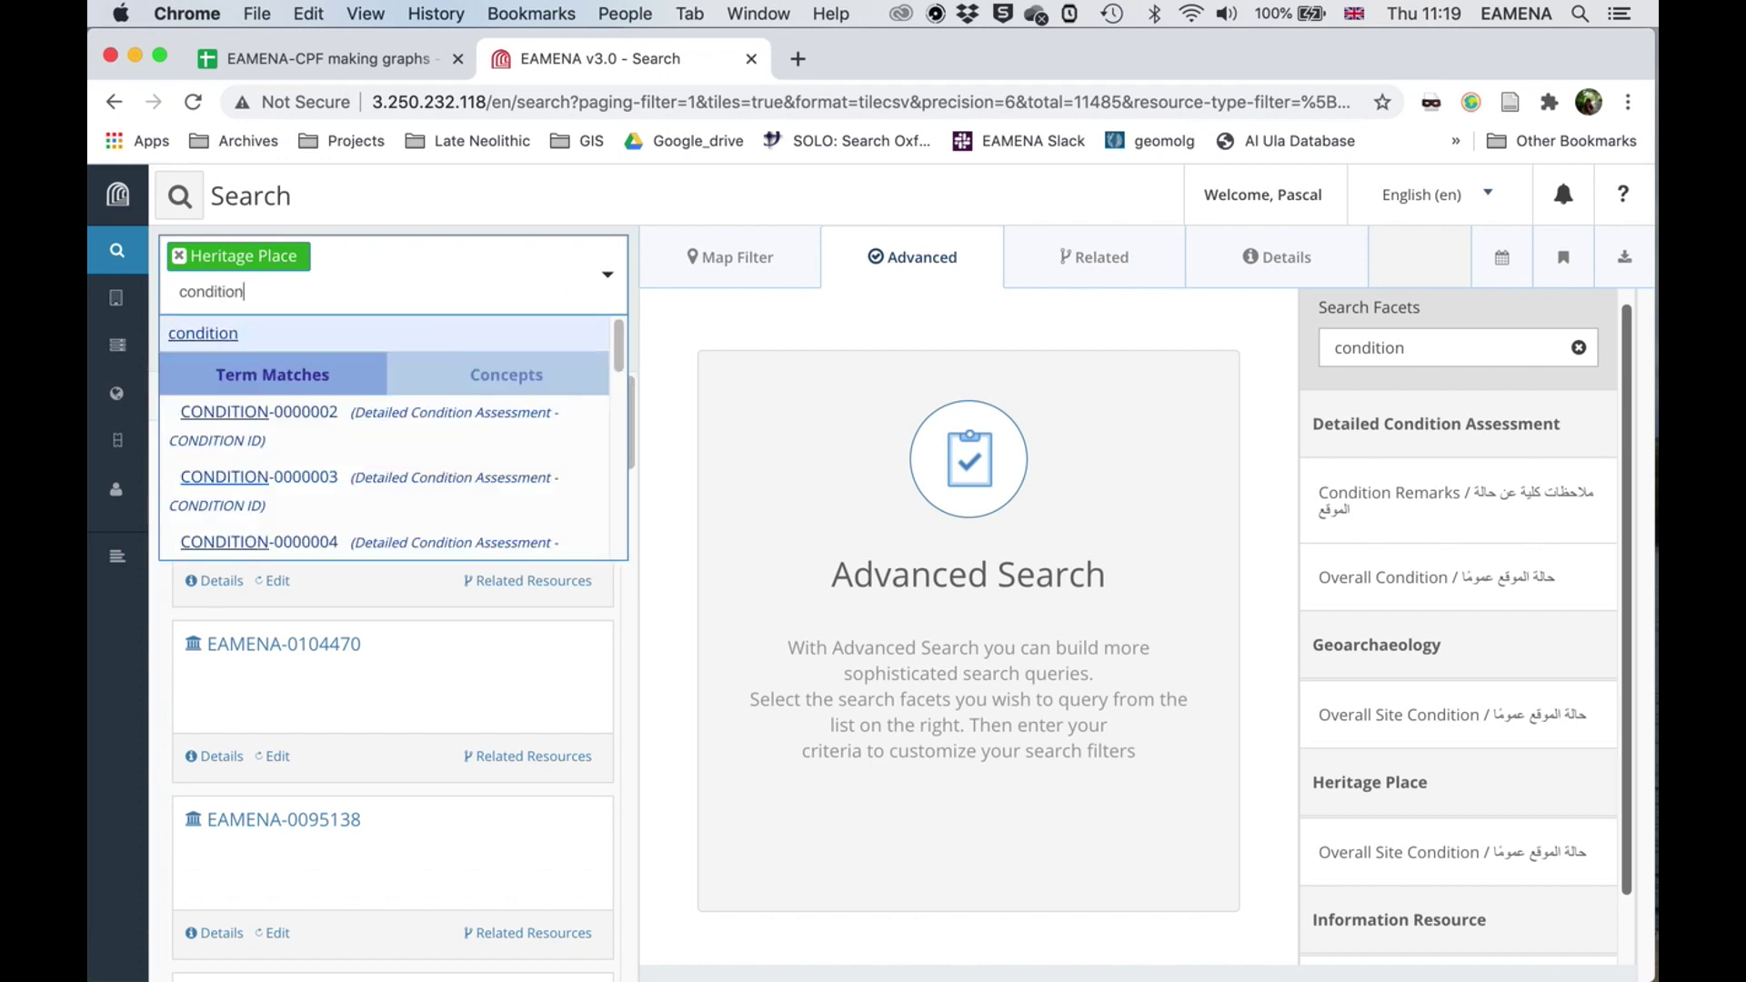
{"action": "left_click", "coordinate": [532, 373]}
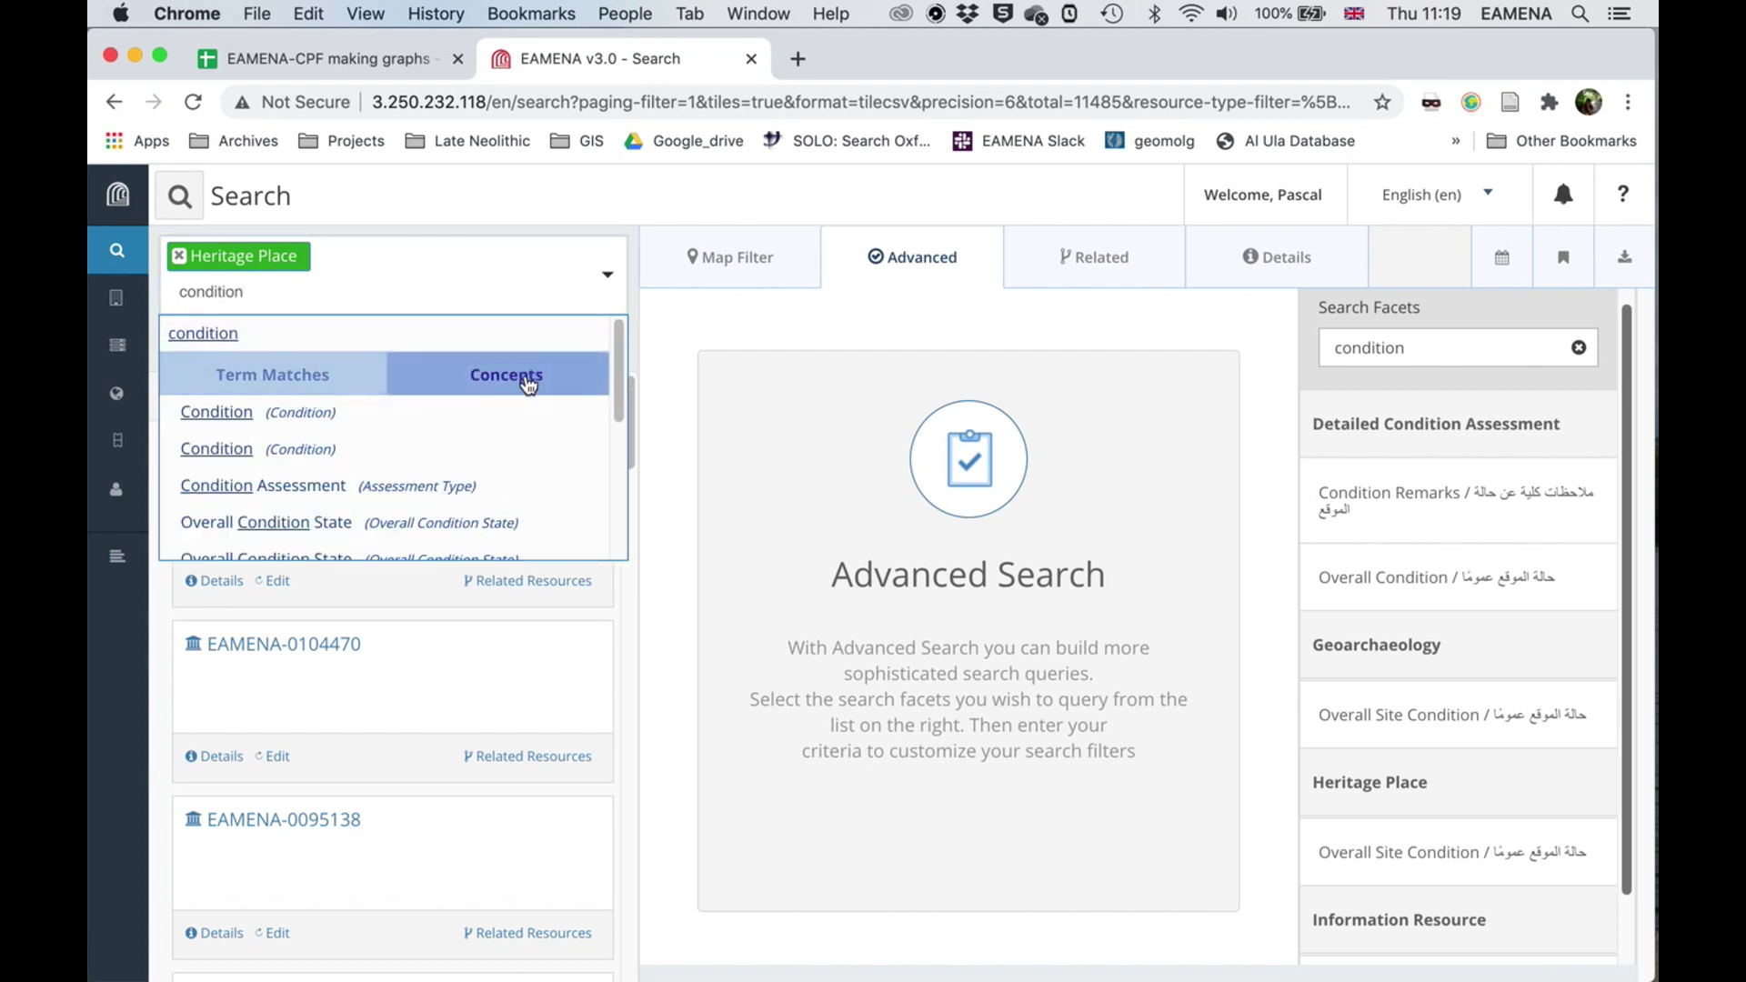
{"action": "scroll", "coordinate": [529, 419], "scroll_direction": "down", "scroll_amount": 5}
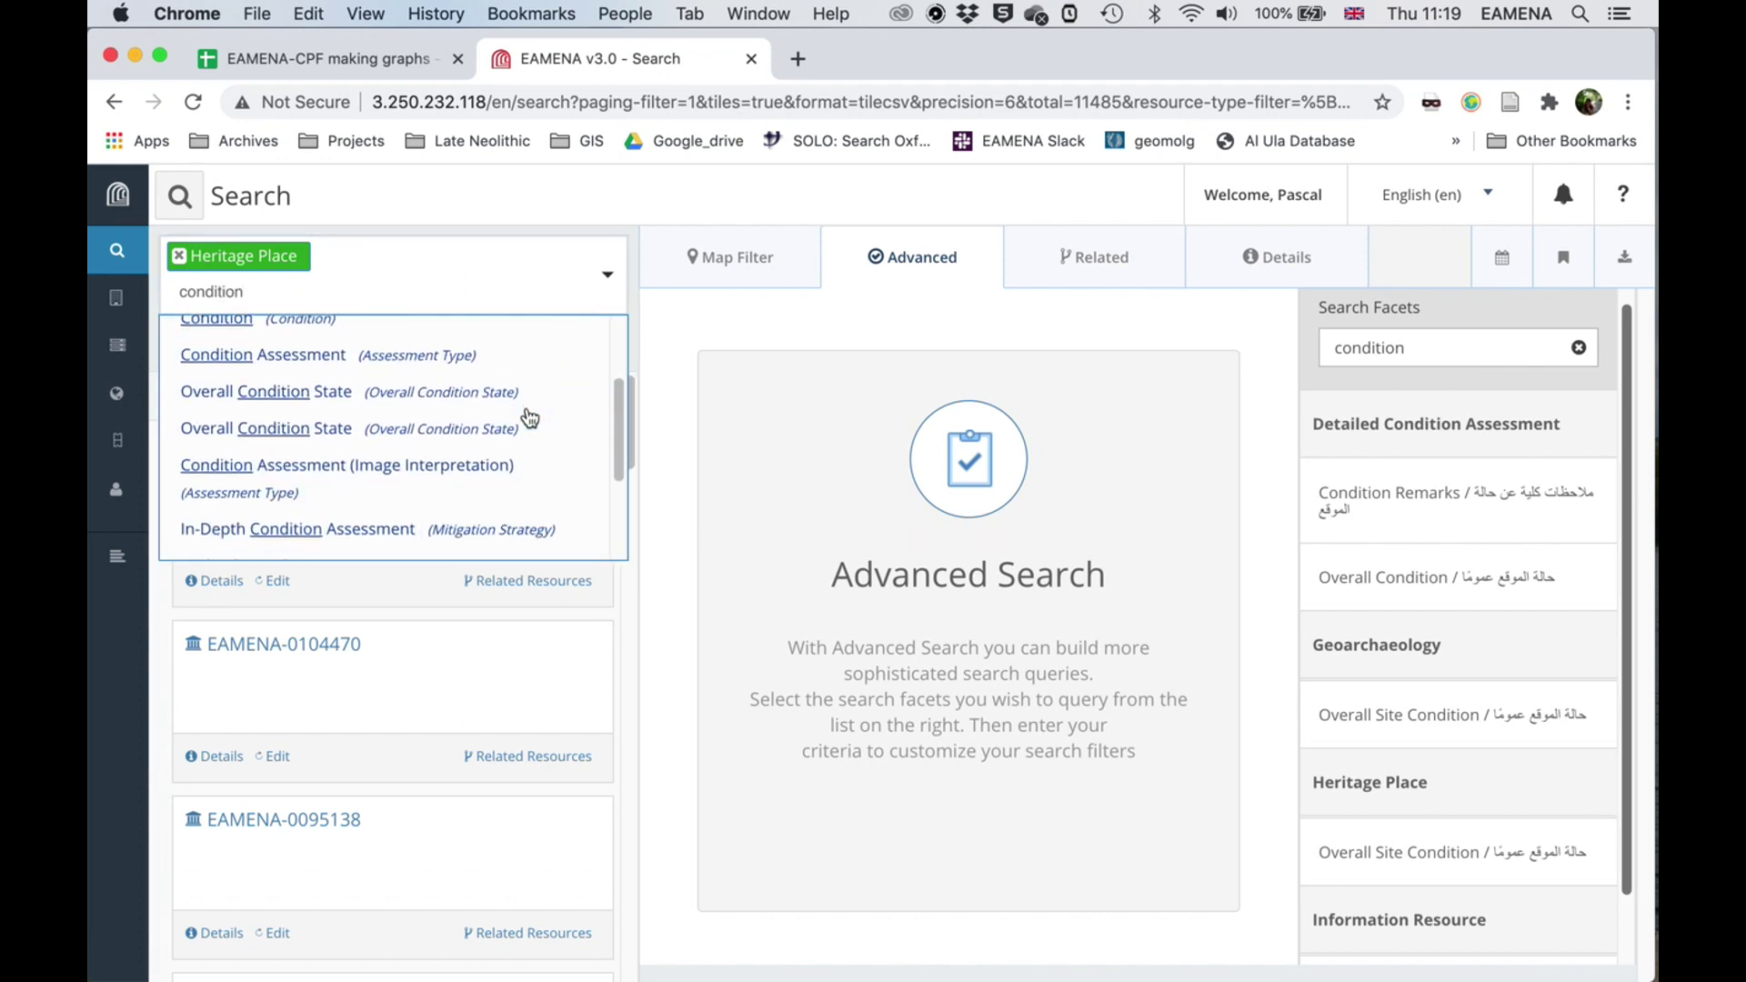
{"action": "scroll", "coordinate": [529, 418], "scroll_direction": "down", "scroll_amount": 4}
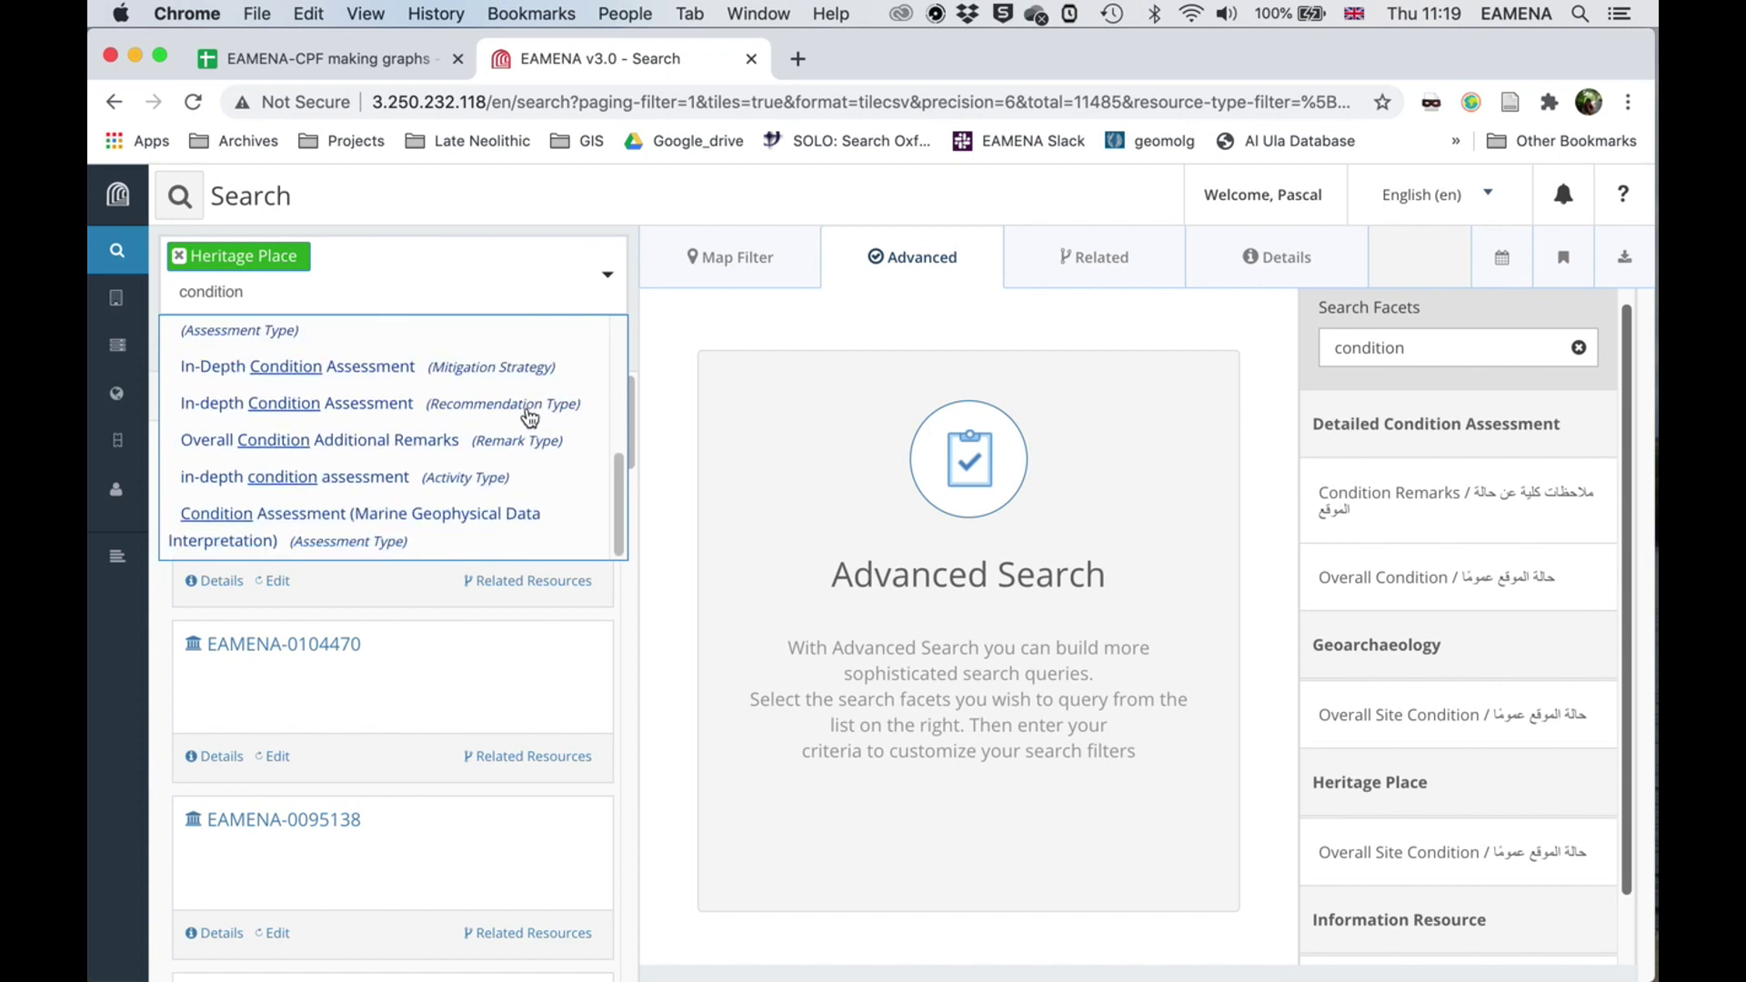
{"action": "scroll", "coordinate": [529, 418], "scroll_direction": "up", "scroll_amount": 9}
{"action": "scroll", "coordinate": [491, 432], "scroll_direction": "down", "scroll_amount": 4}
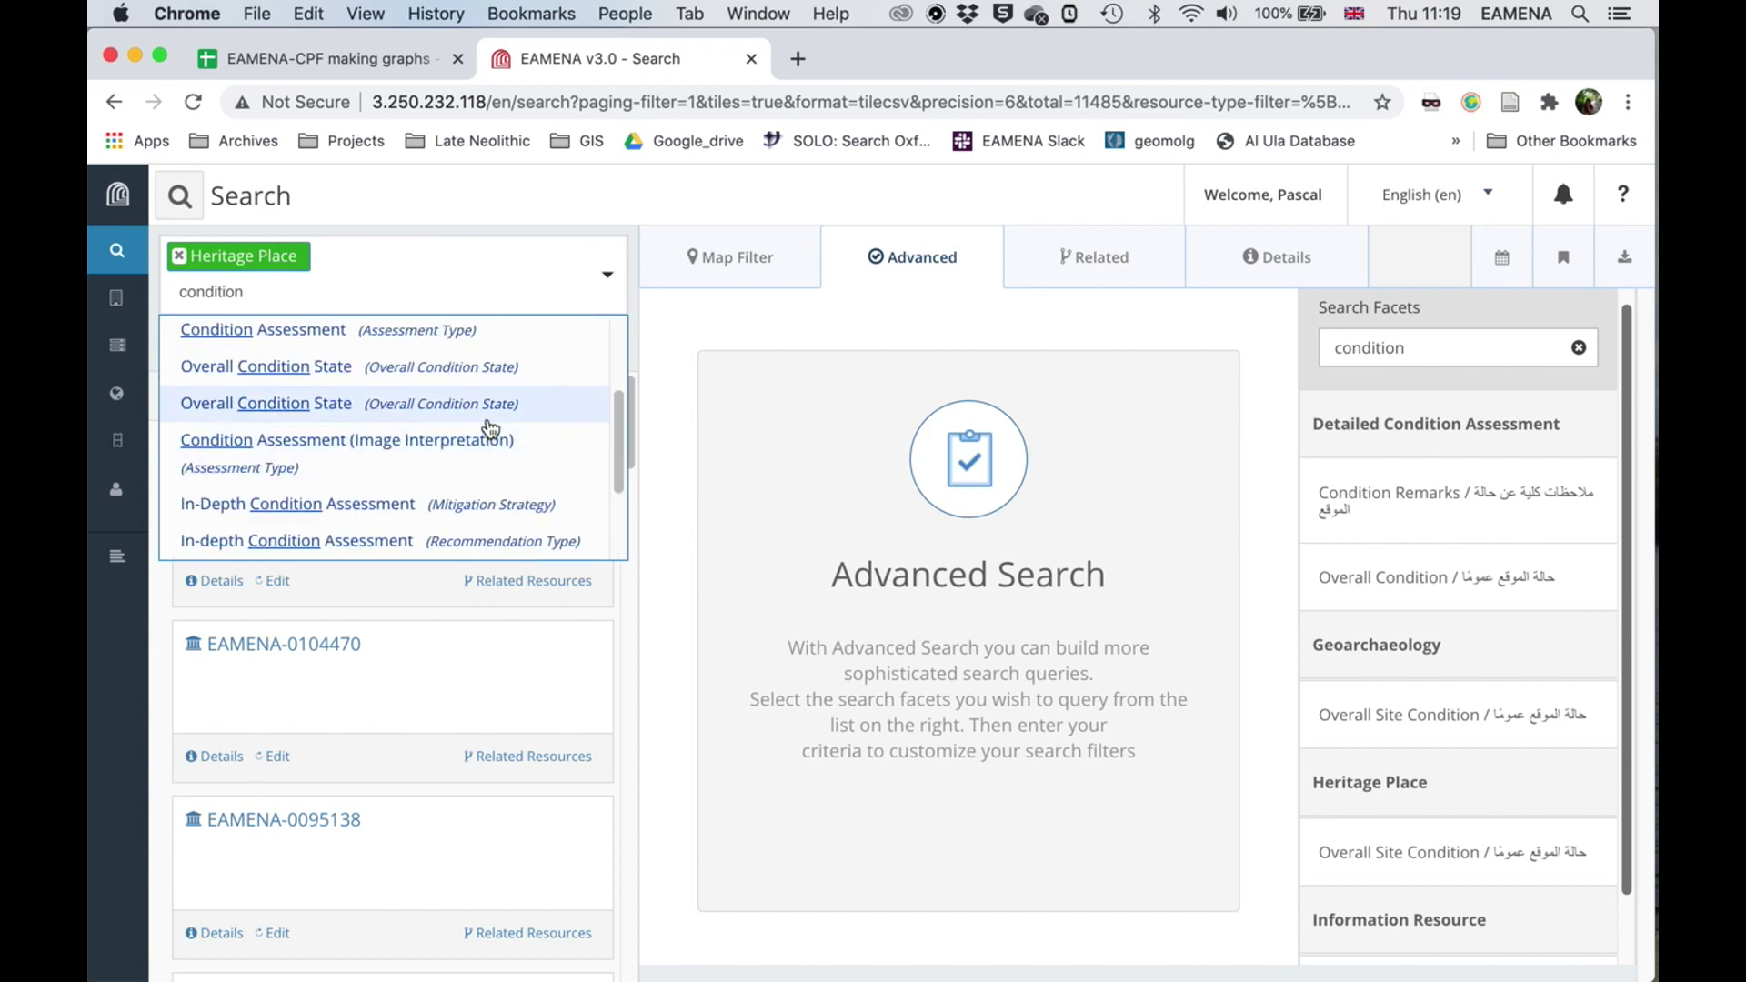
{"action": "scroll", "coordinate": [491, 427], "scroll_direction": "up", "scroll_amount": 1}
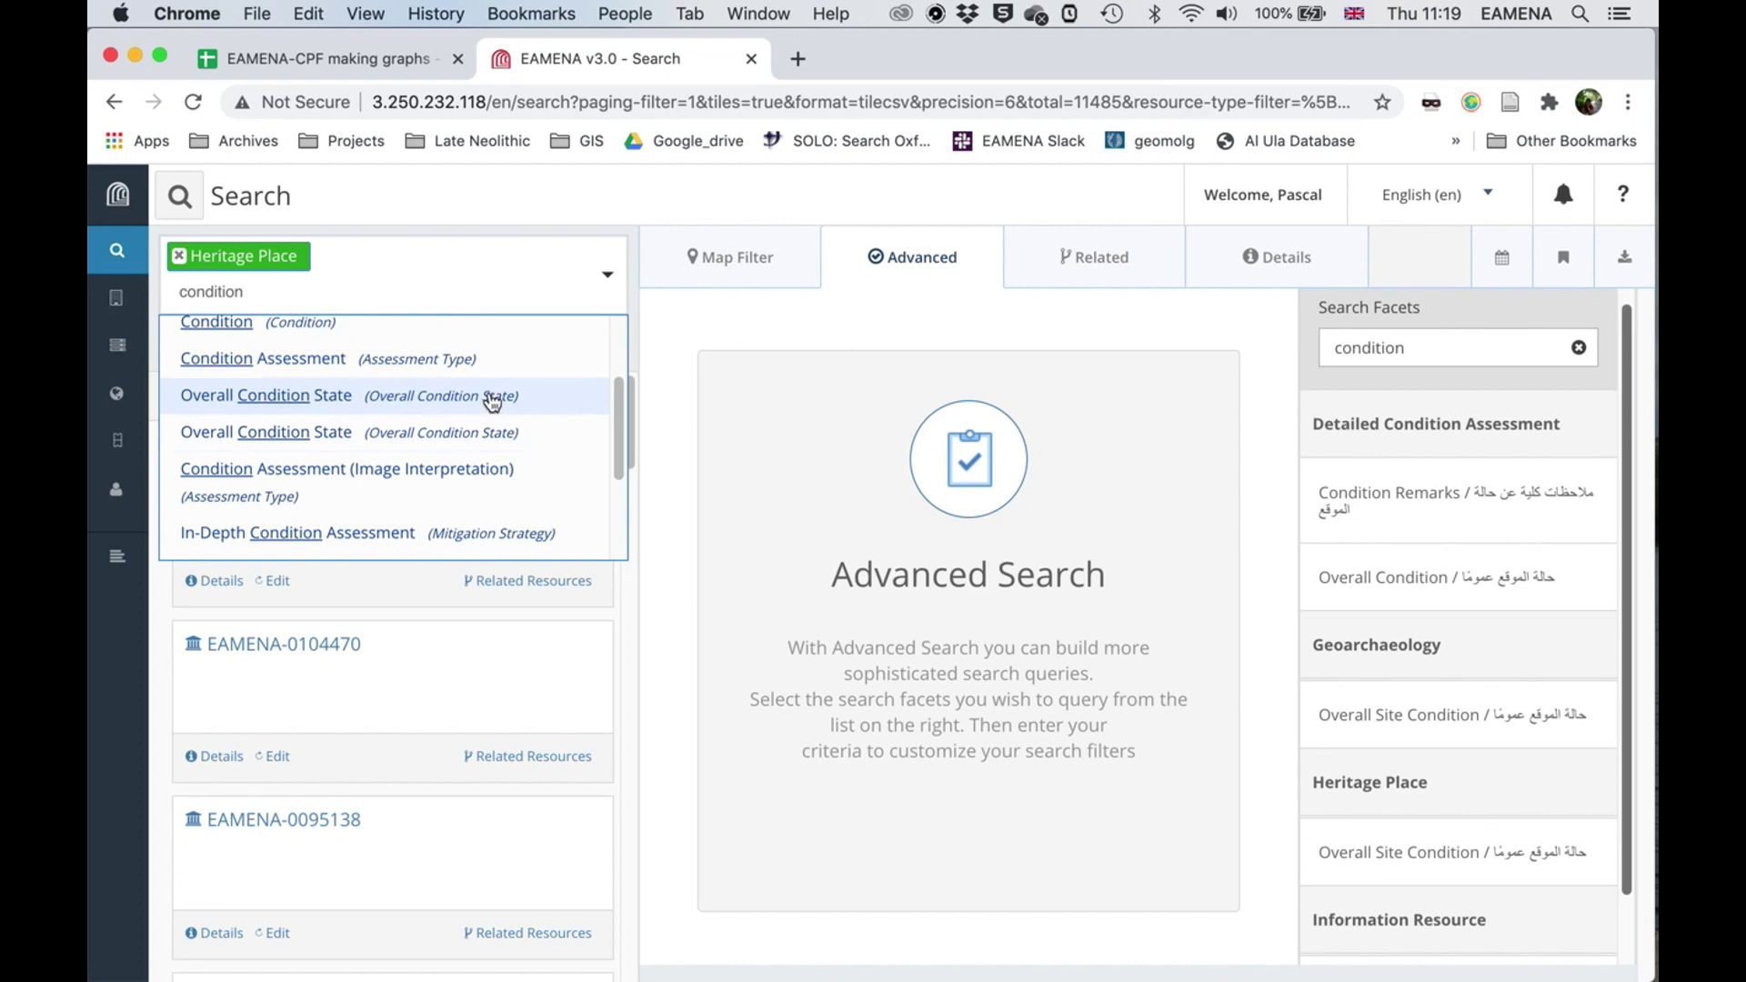
{"action": "left_click", "coordinate": [422, 398]}
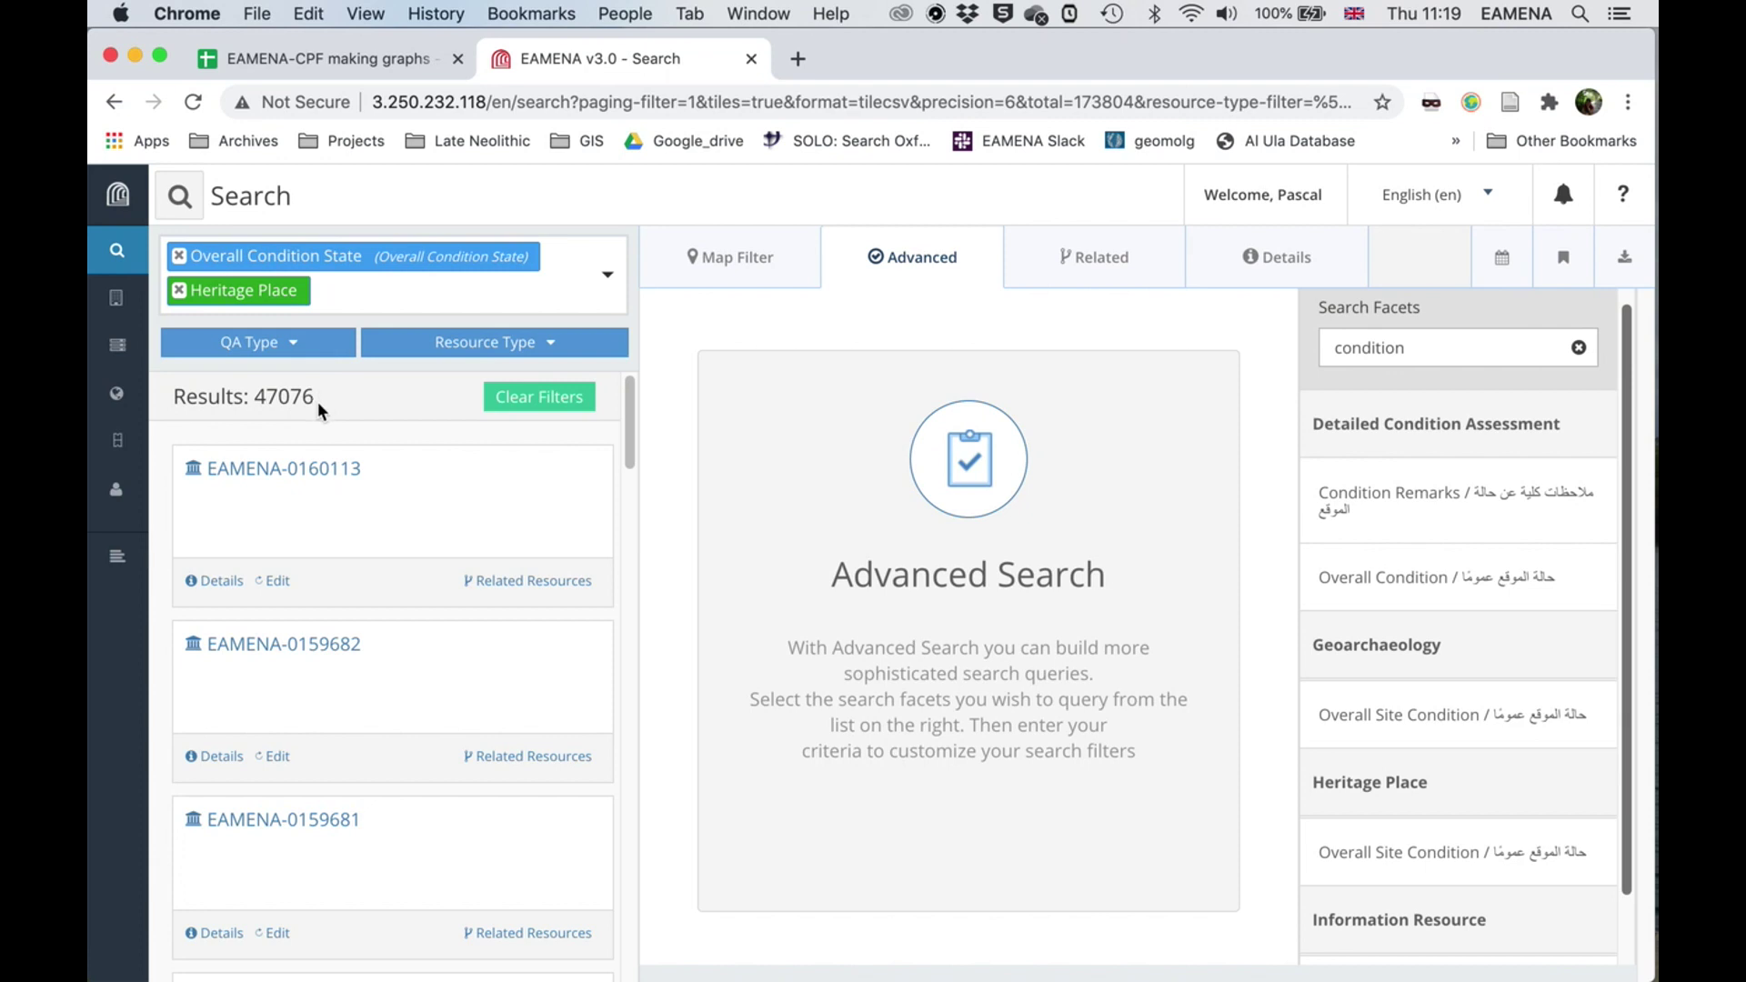
Enter 47076 as the Total in B8, then select cell B4 for the Poor count.
{"action": "left_click", "coordinate": [346, 62]}
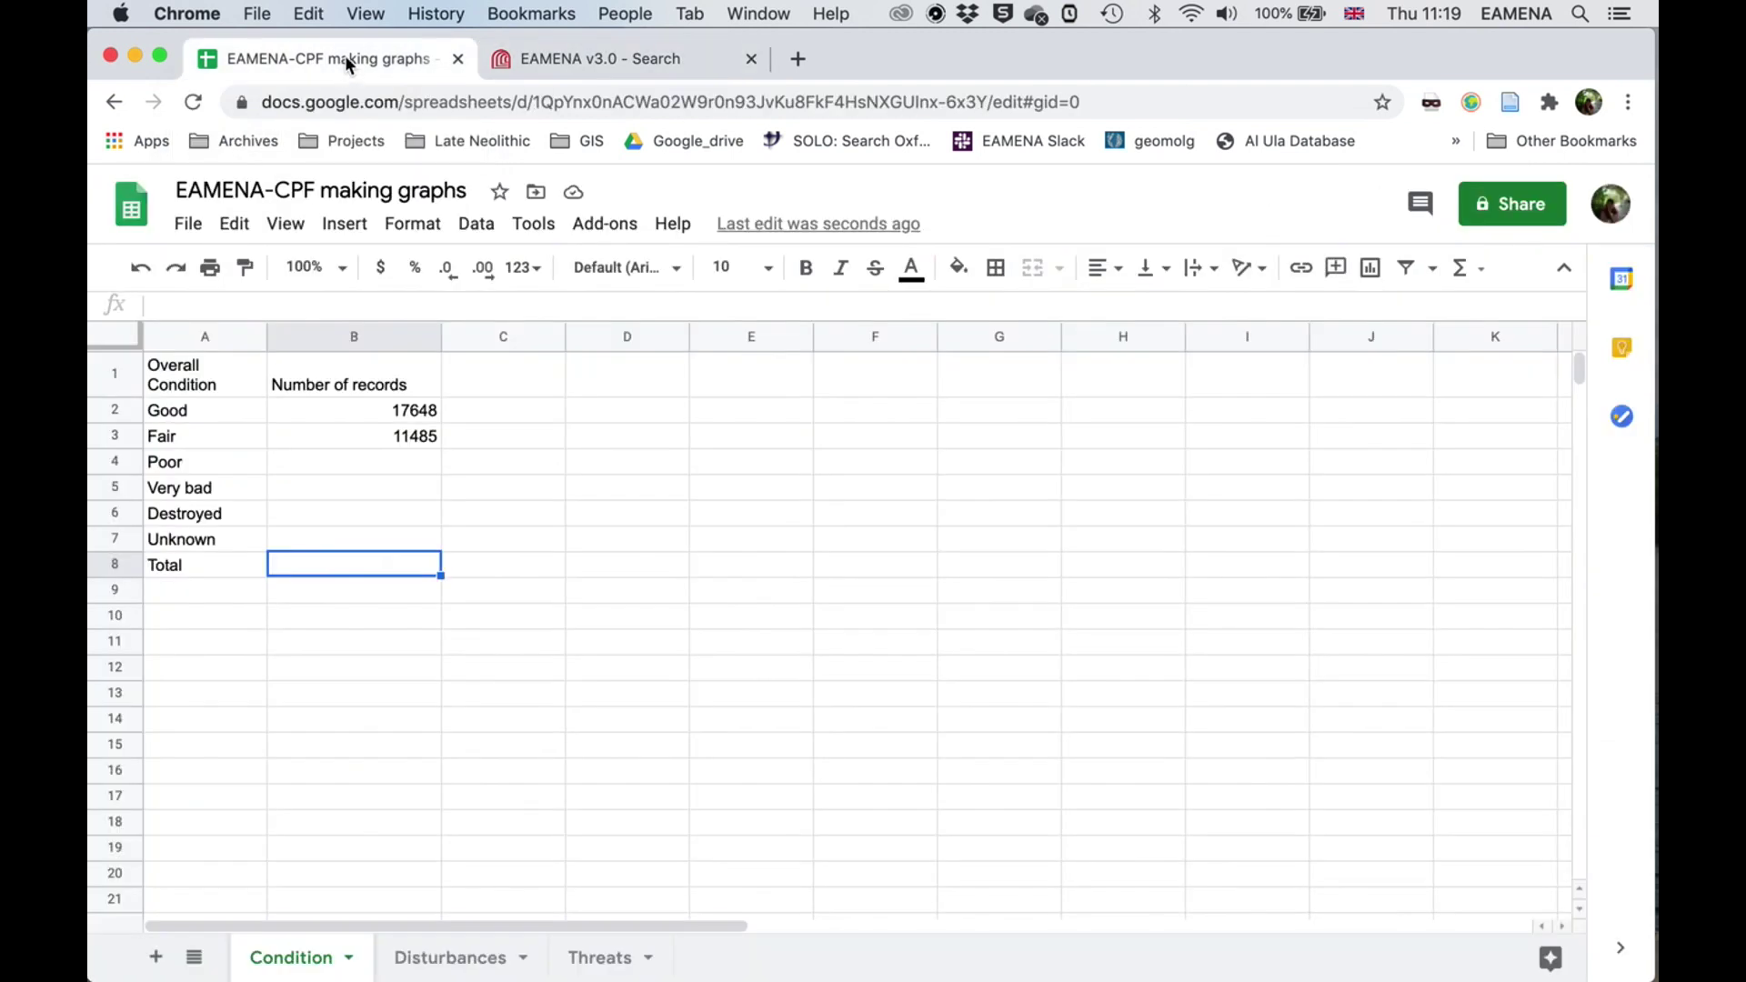
{"action": "type", "text": "47076"}
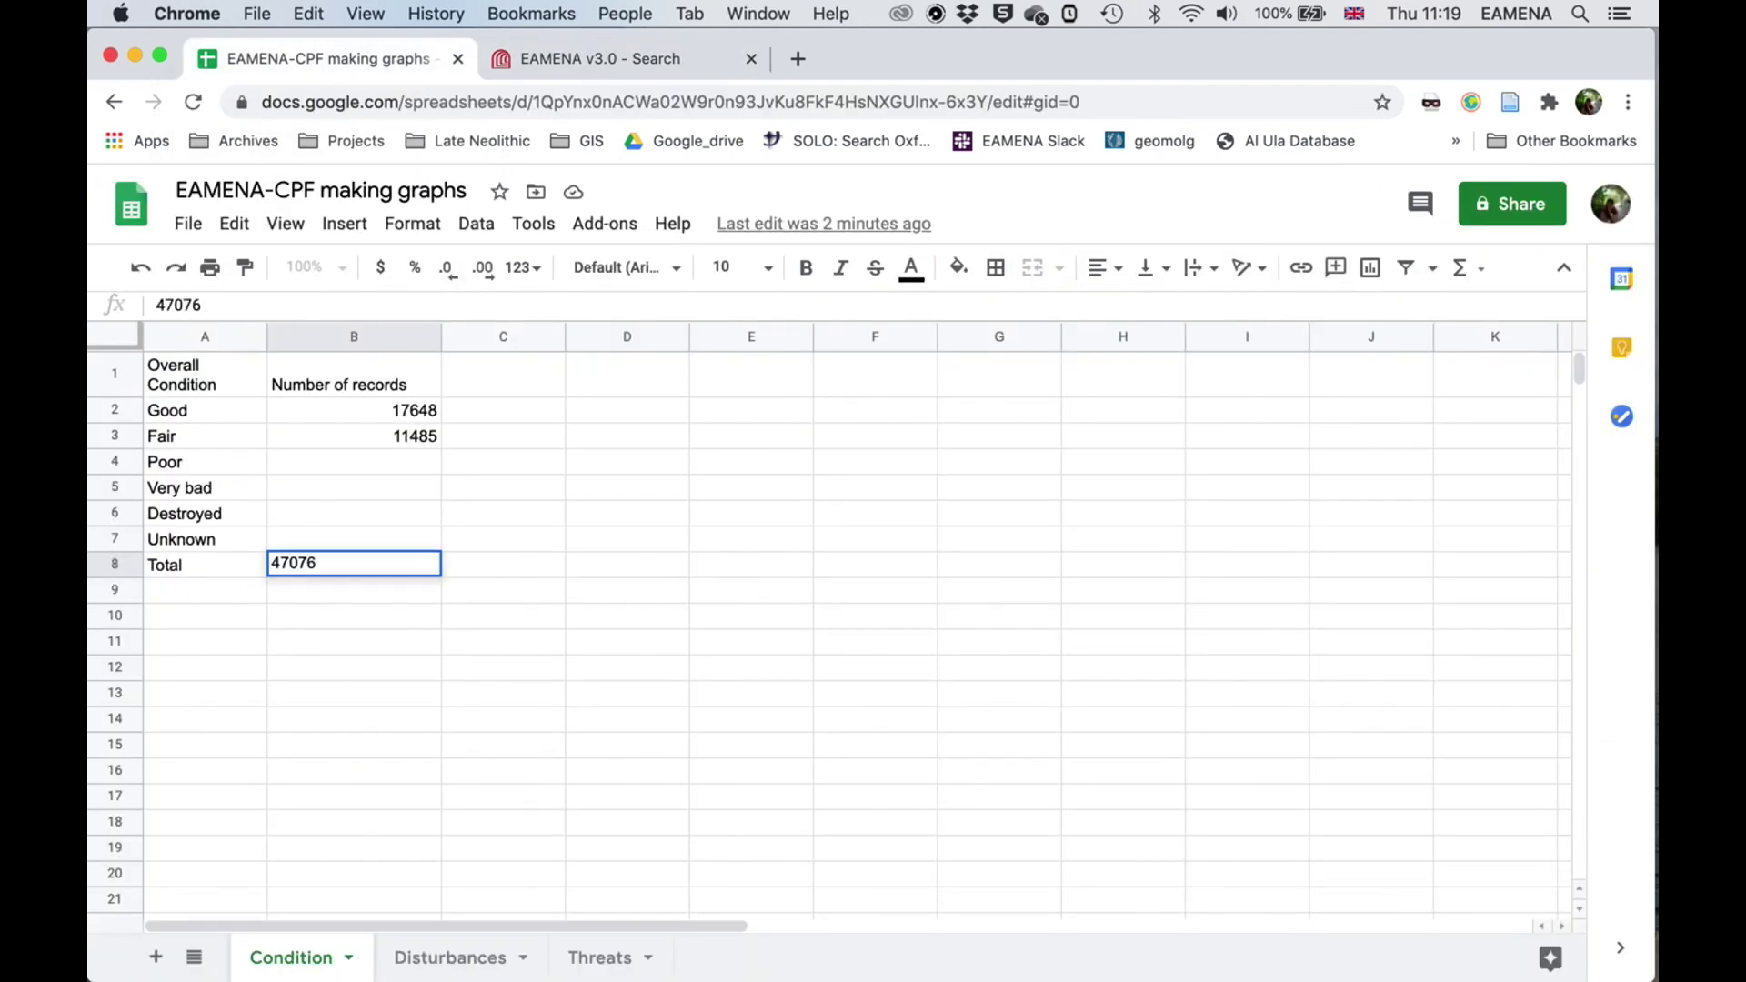
{"action": "key", "text": "Return"}
{"action": "key", "text": "Up"}
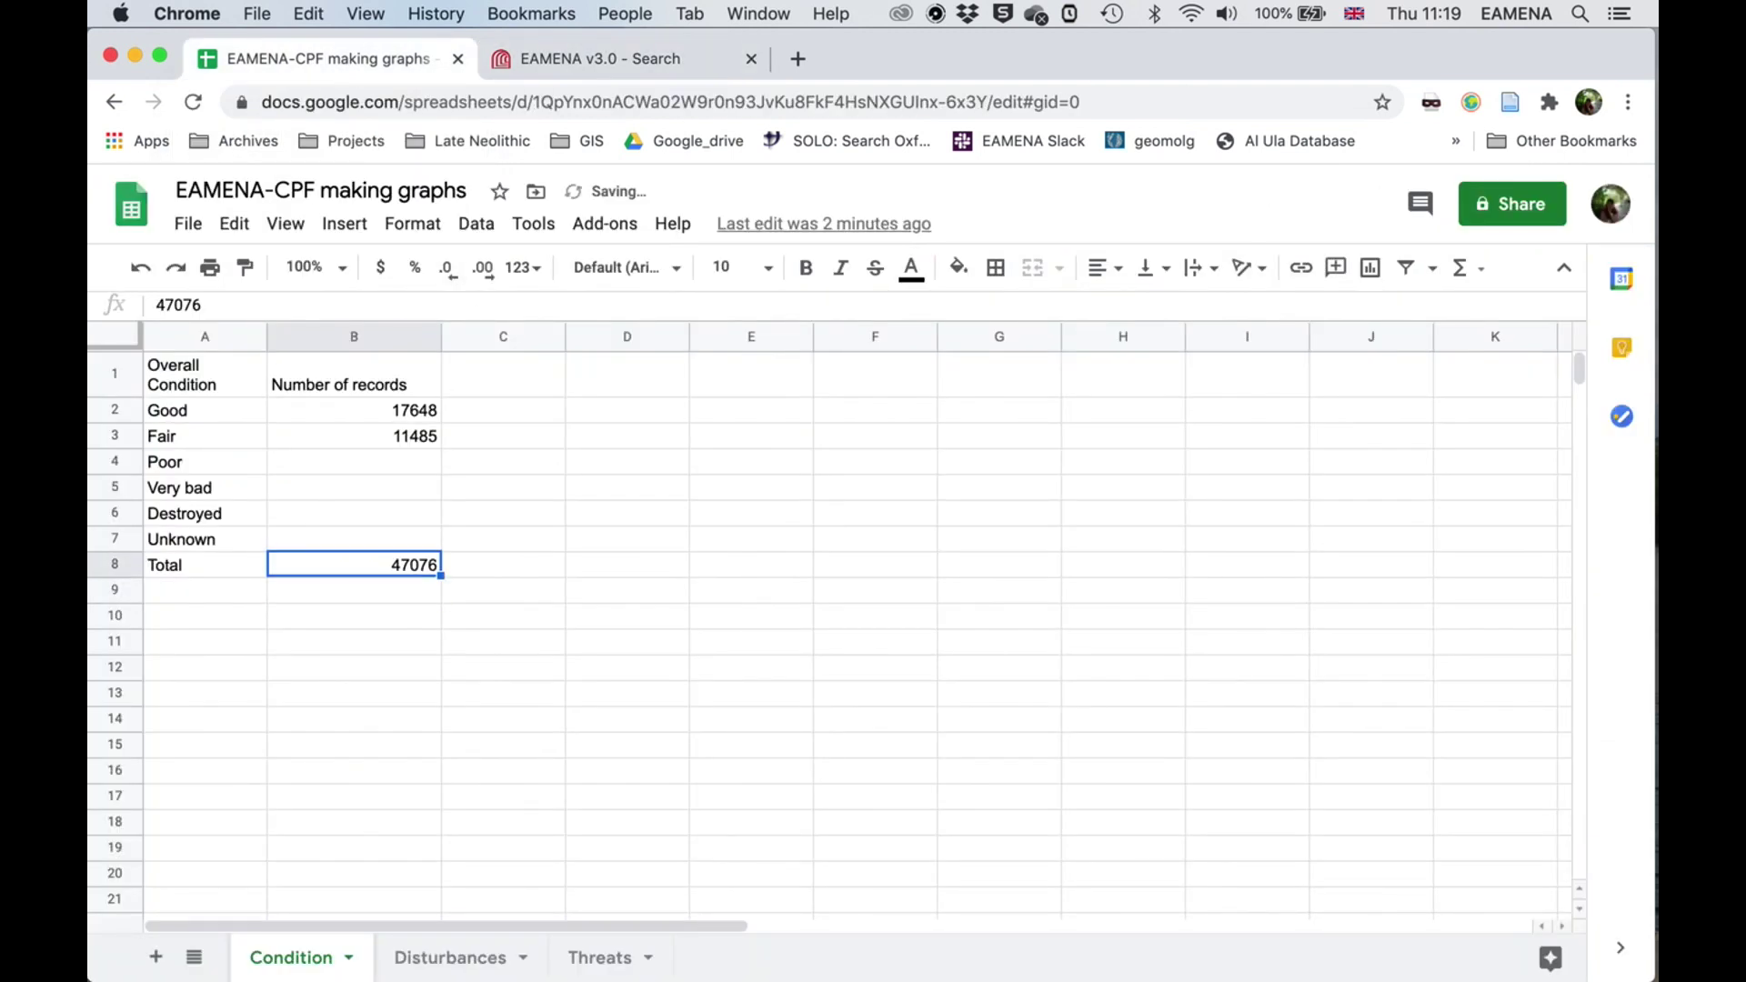
{"action": "left_click_drag", "start_coordinate": [406, 457], "coordinate": [406, 542]}
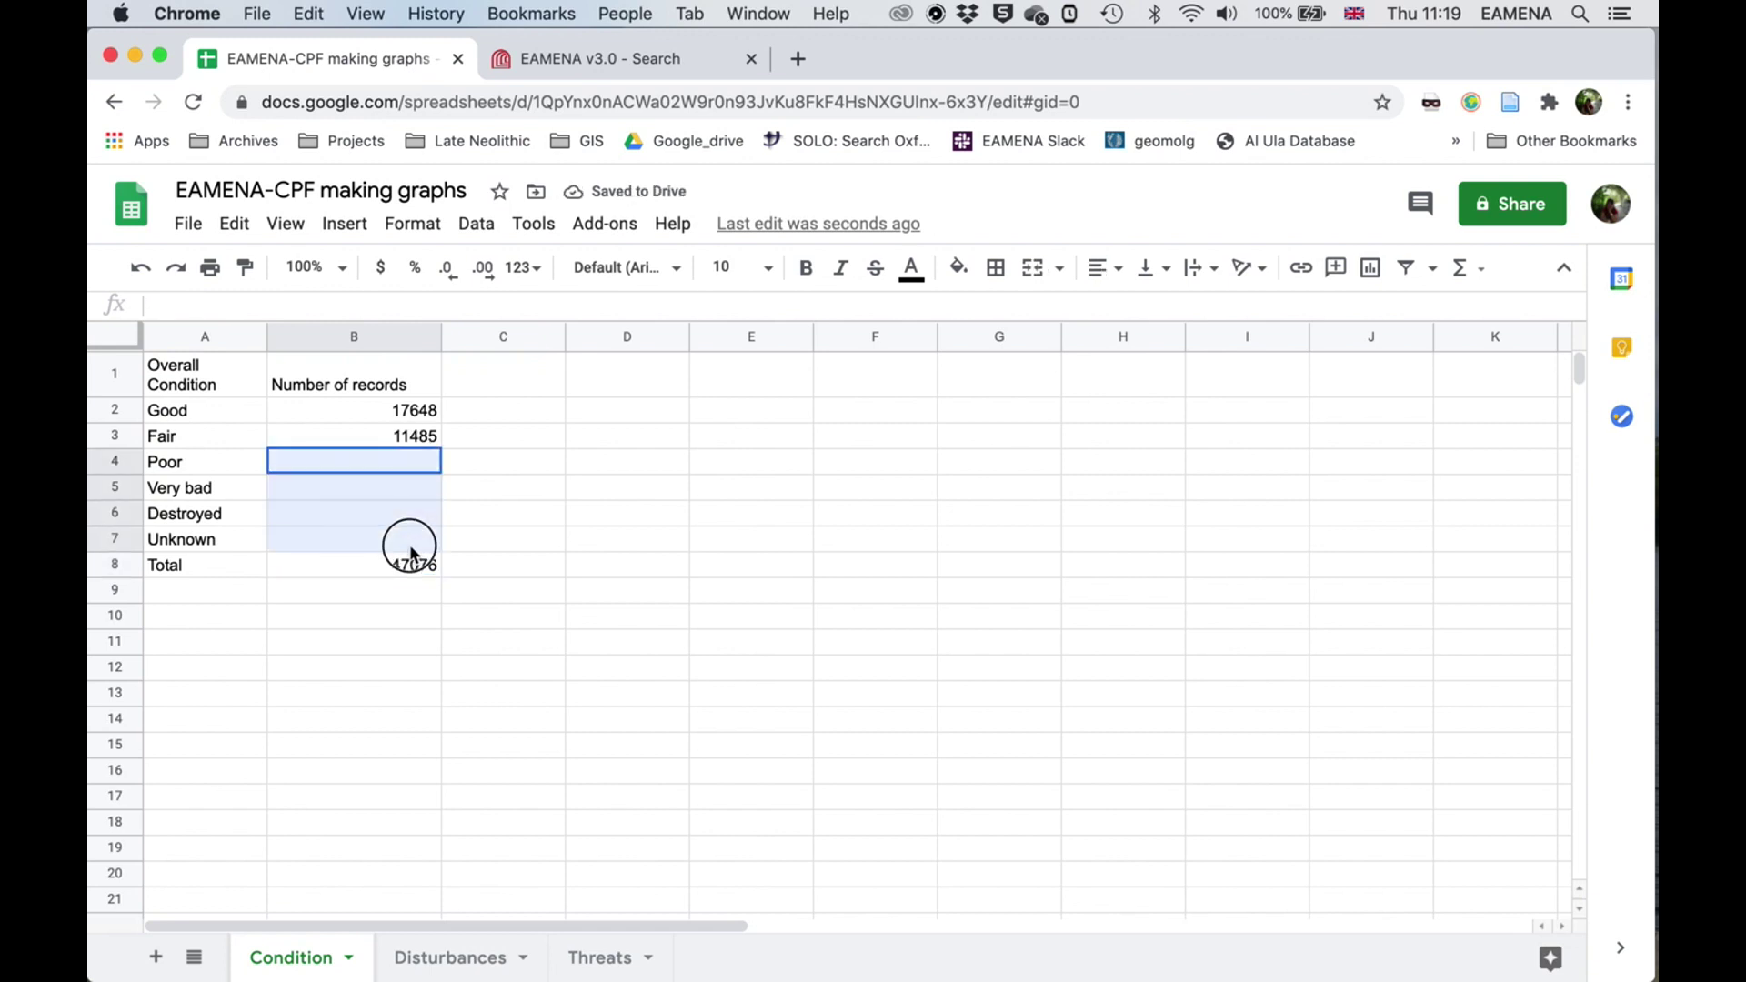
{"action": "left_click", "coordinate": [391, 463]}
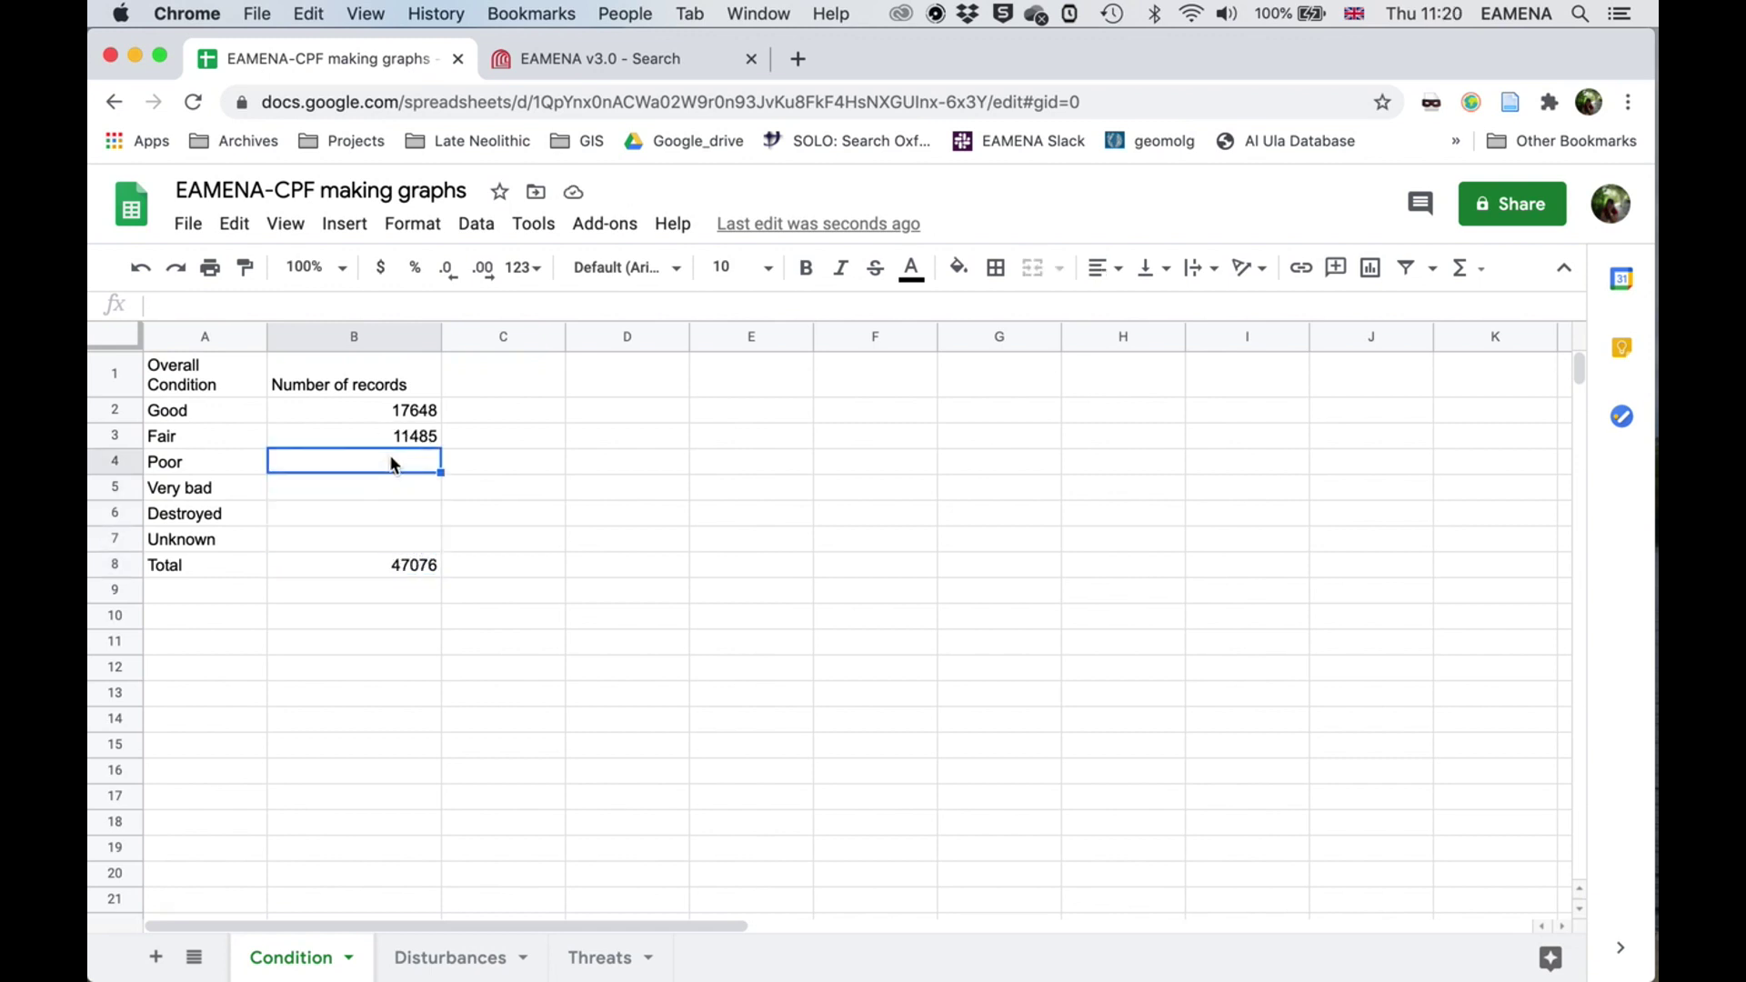